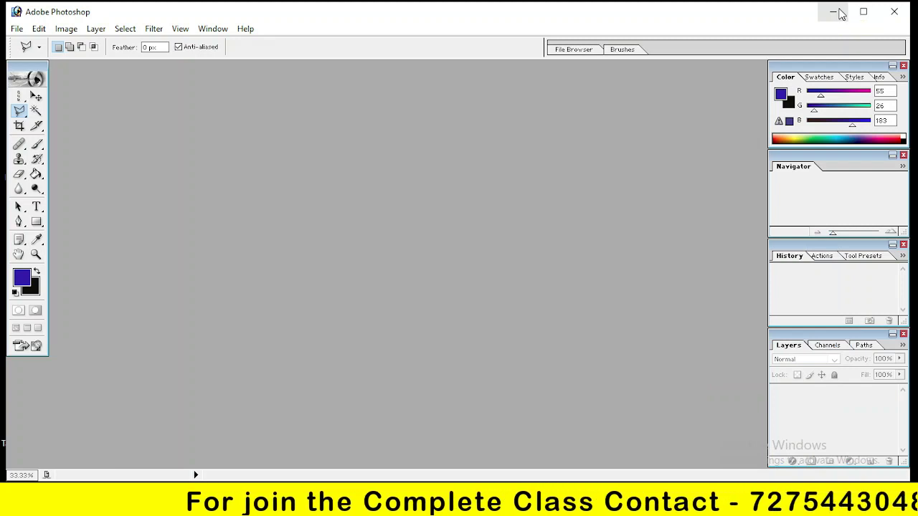
# - Choose the Polygonal Lasso Tool from the lasso flyout in the toolbox
pyautogui.click(22, 114)
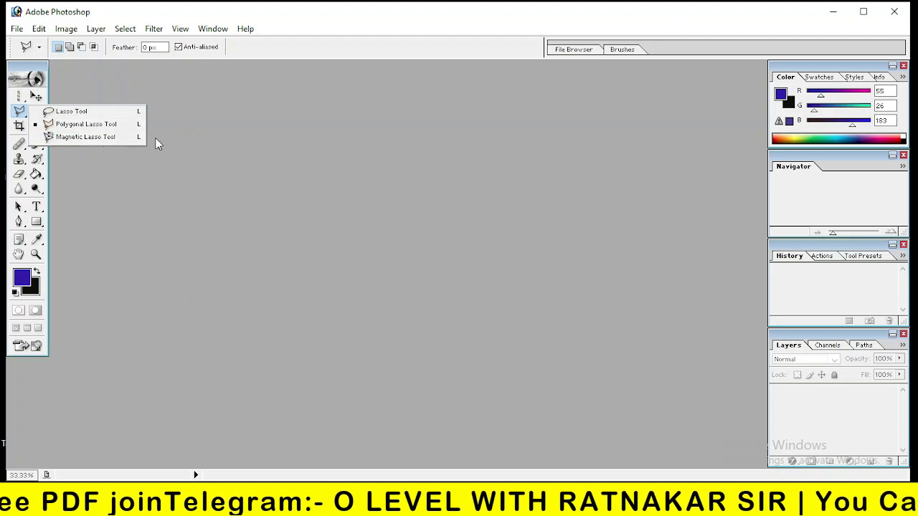
pyautogui.click(270, 157)
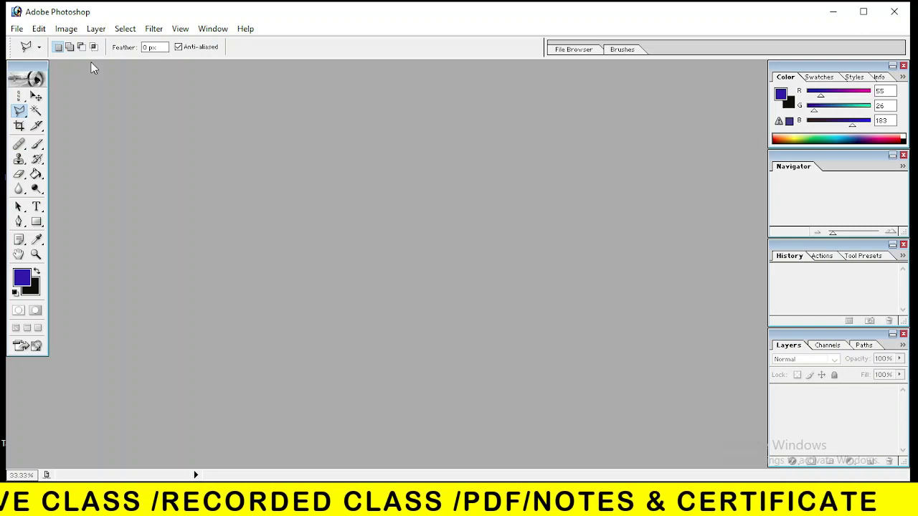
# - Open the brick-wall image ERERER.jpg, then close it again
pyautogui.click(16, 29)
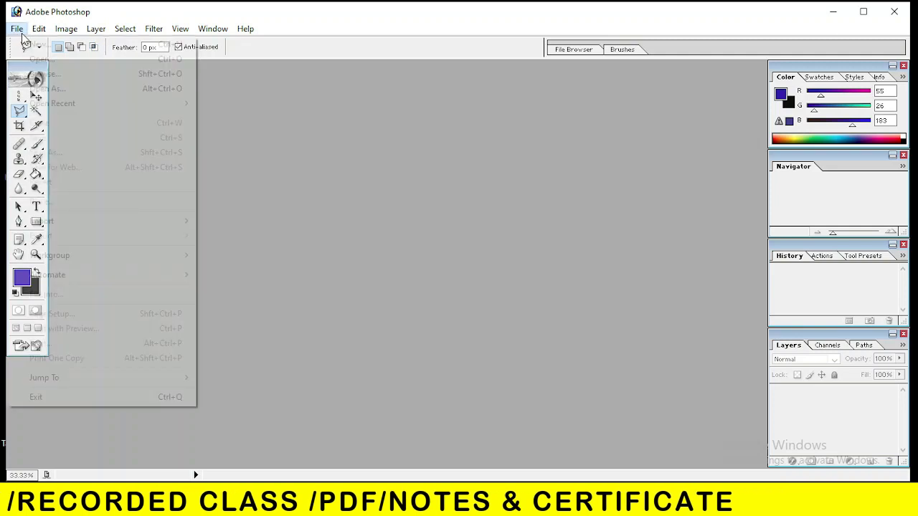
pyautogui.click(520, 228)
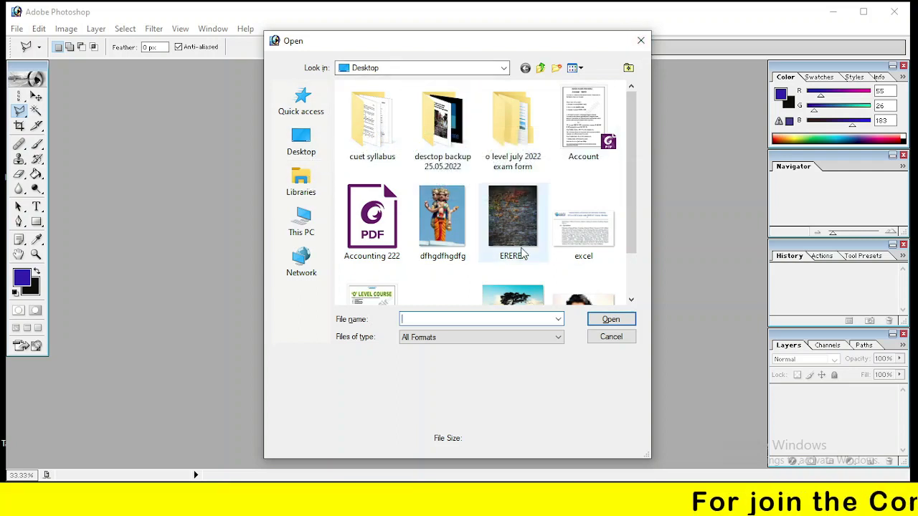
pyautogui.click(523, 212)
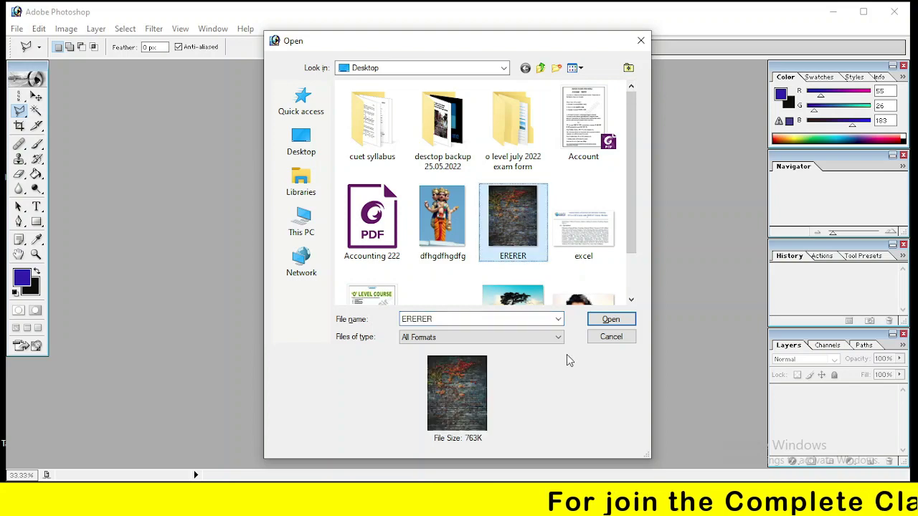
pyautogui.click(609, 320)
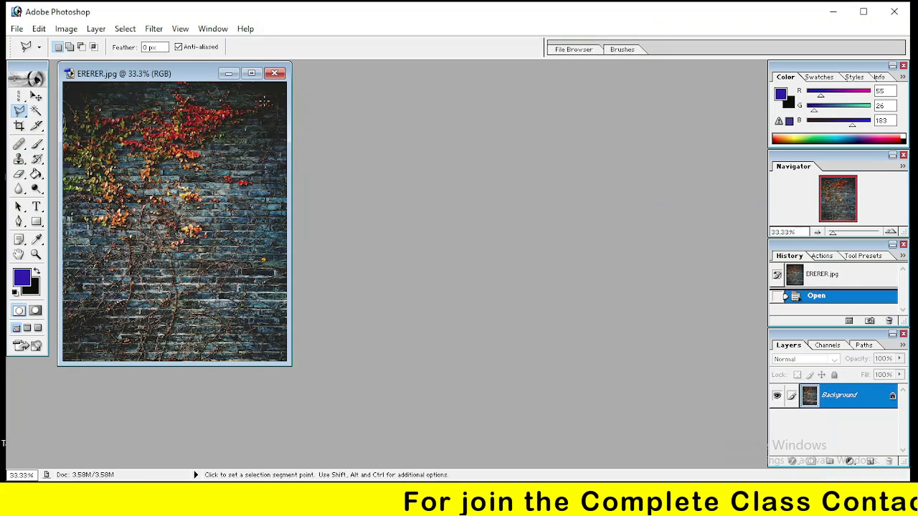
pyautogui.click(274, 74)
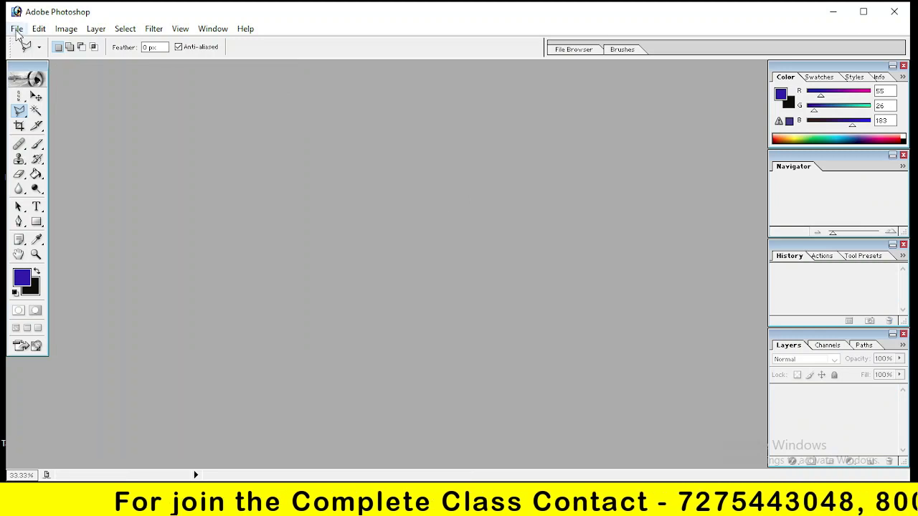
# - Open the portrait SDFSFSFS.jpg from the Desktop and move its window right
pyautogui.click(16, 29)
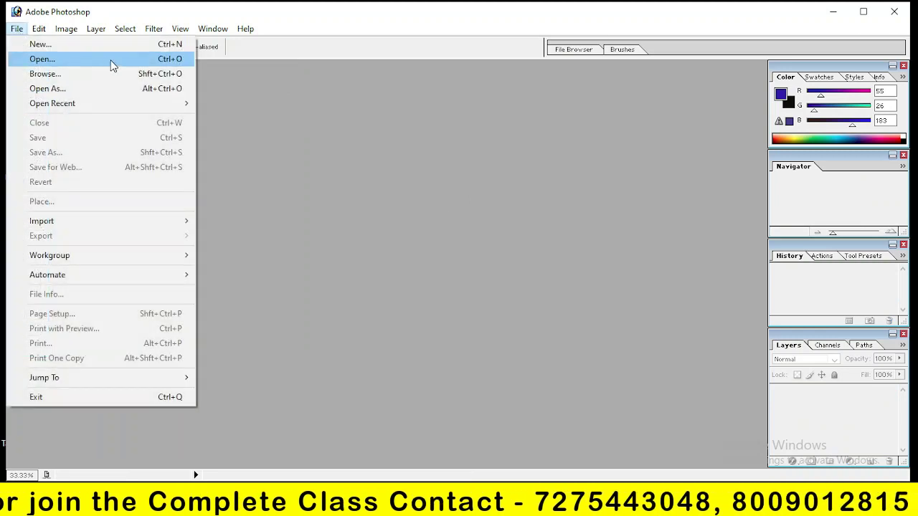
pyautogui.click(173, 60)
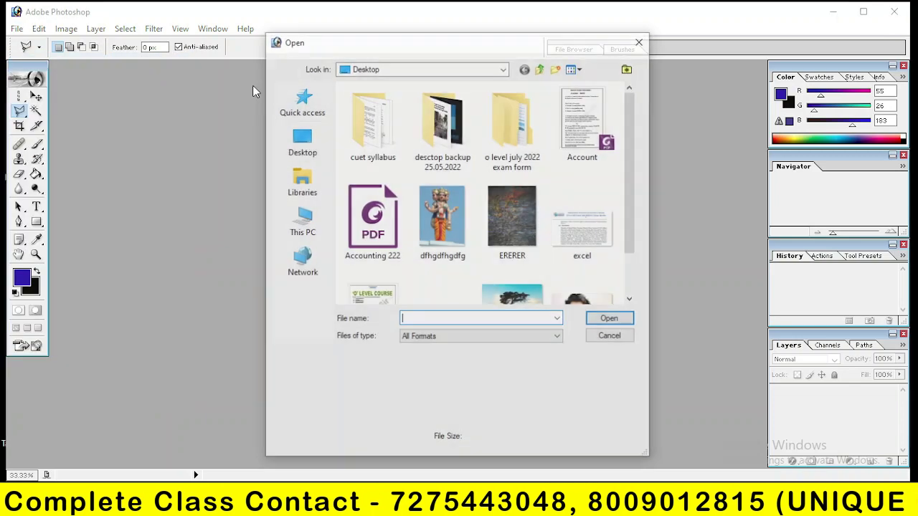
pyautogui.click(302, 152)
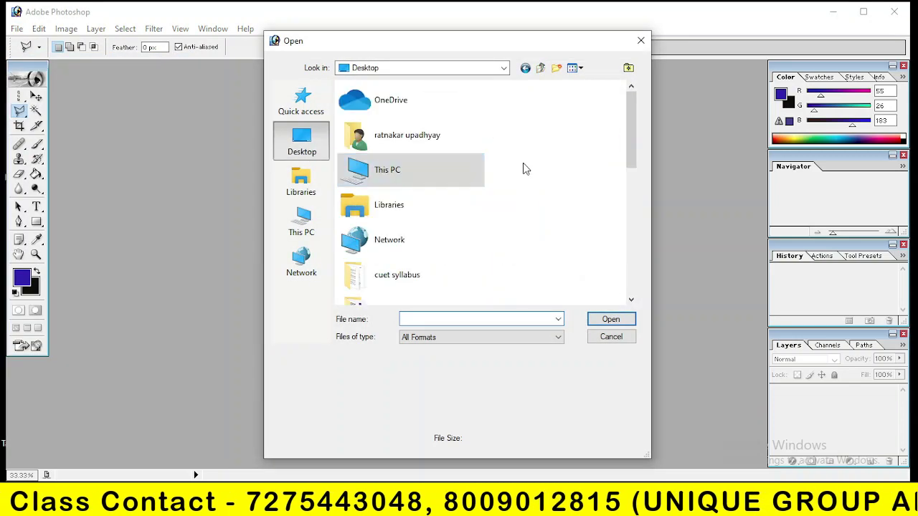
pyautogui.moveTo(632, 129); pyautogui.dragTo(635, 243)
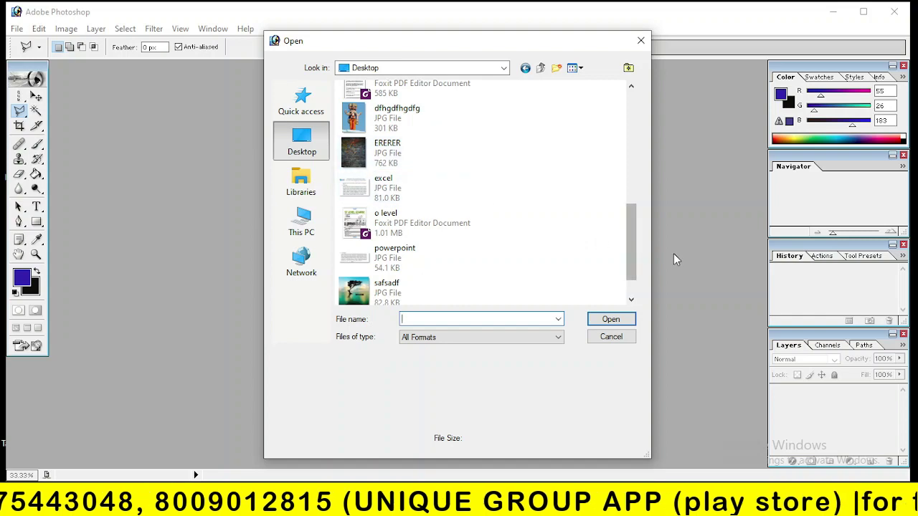
pyautogui.moveTo(624, 248); pyautogui.dragTo(631, 266)
pyautogui.click(472, 289)
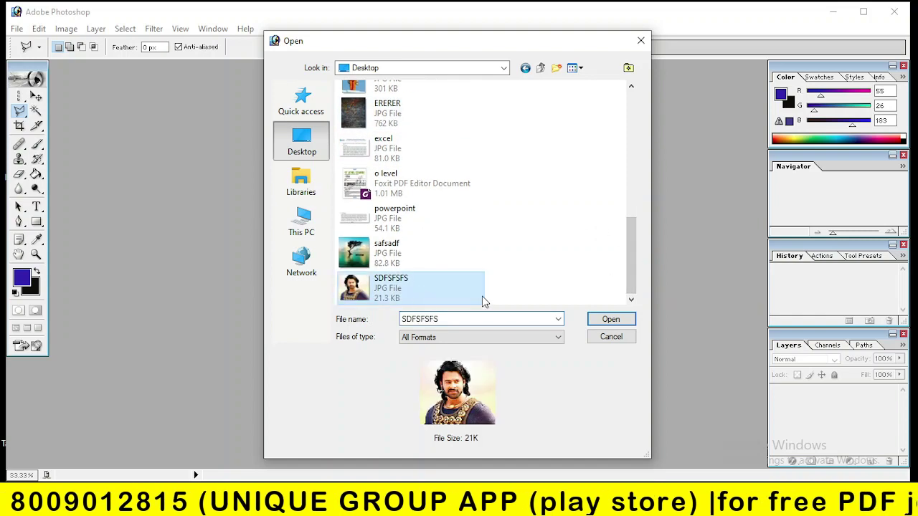
pyautogui.click(610, 320)
pyautogui.moveTo(219, 75); pyautogui.dragTo(656, 129)
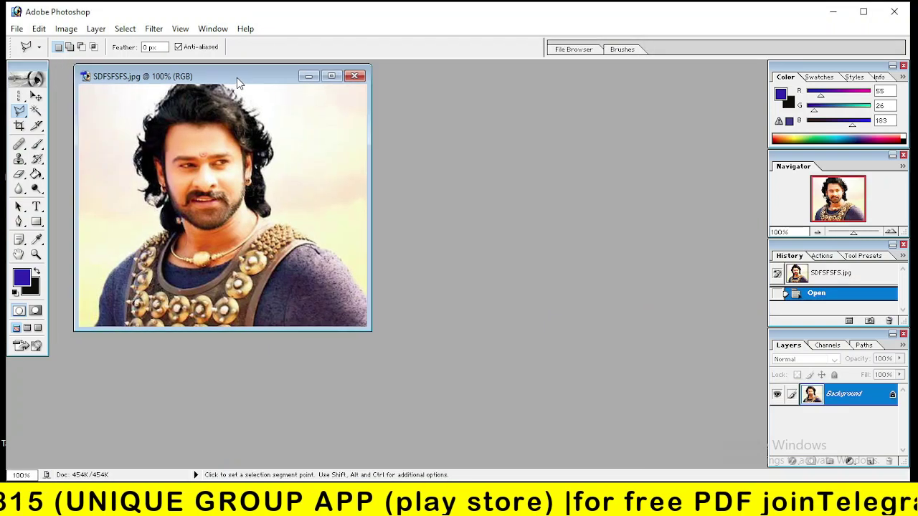
# - Reopen ERERER.jpg beside the portrait, centre its window, and make the portrait active
pyautogui.click(16, 29)
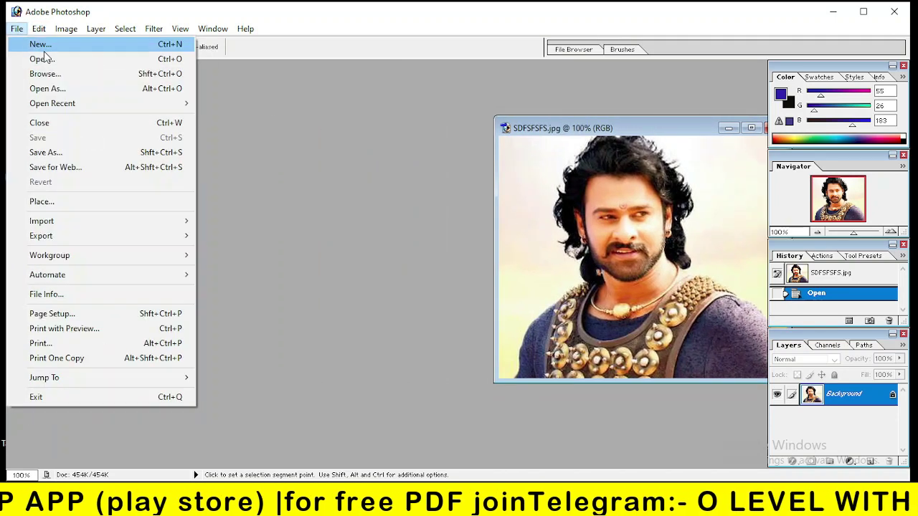
pyautogui.click(64, 61)
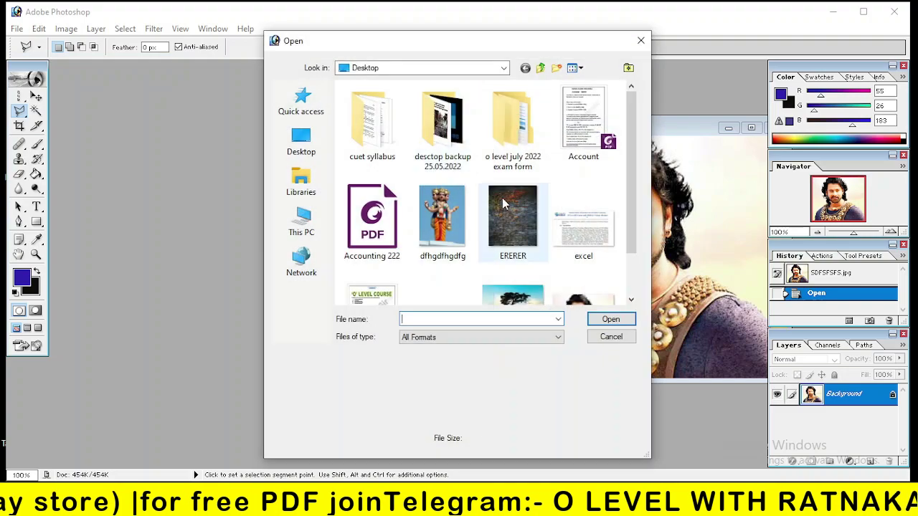
pyautogui.click(503, 198)
pyautogui.click(611, 319)
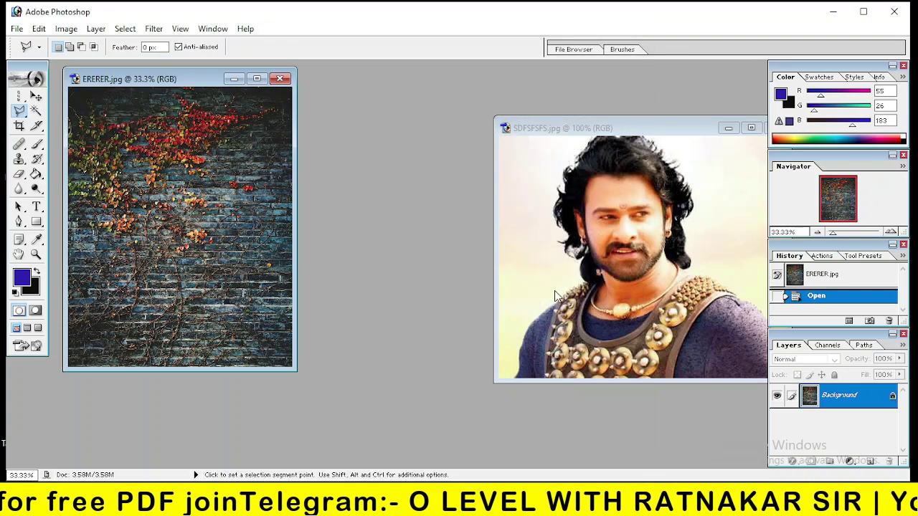
pyautogui.moveTo(176, 91); pyautogui.dragTo(358, 134)
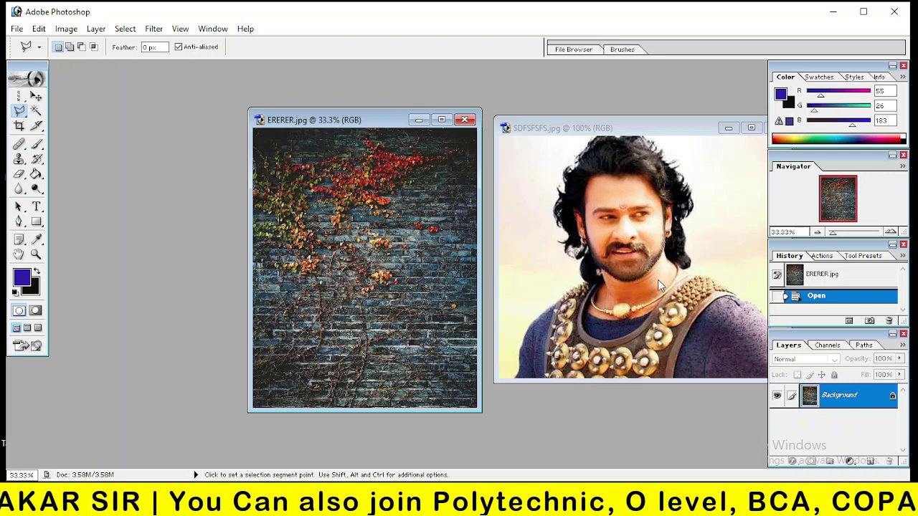
pyautogui.click(664, 149)
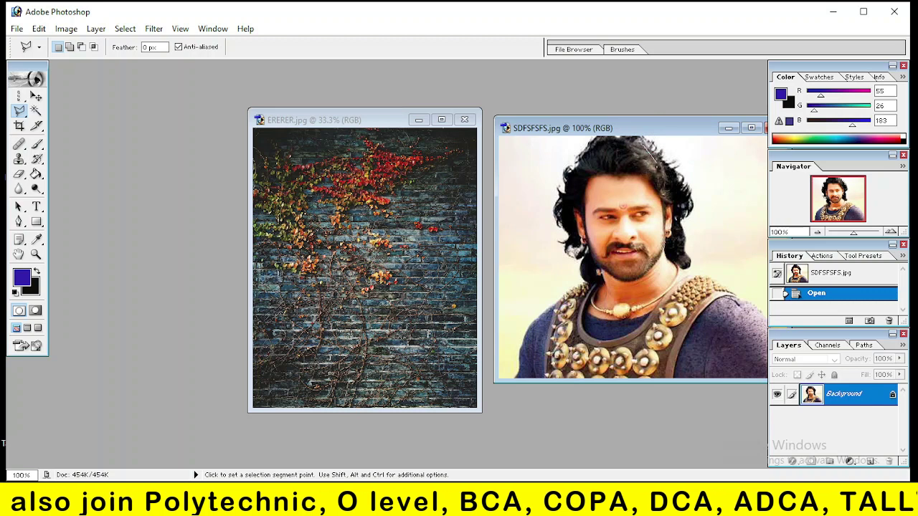
# - Draw a trial triangular selection on the hair, deselect it, and maximize the SDFSFSFS.jpg window
pyautogui.click(649, 140)
pyautogui.doubleClick(650, 141)
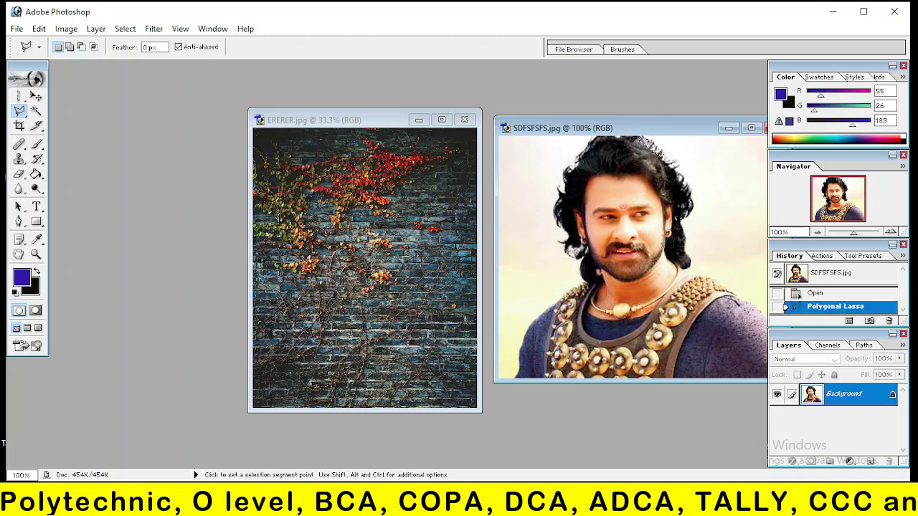
pyautogui.click(658, 218)
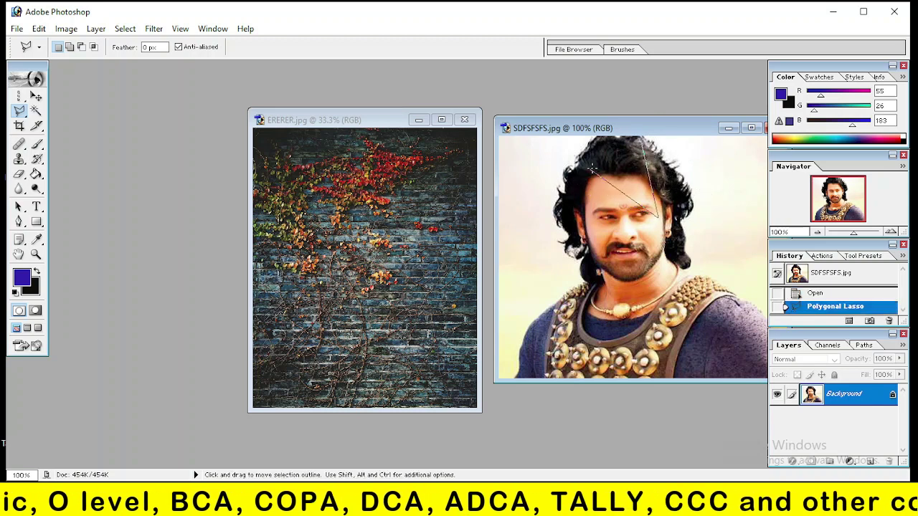
pyautogui.doubleClick(592, 171)
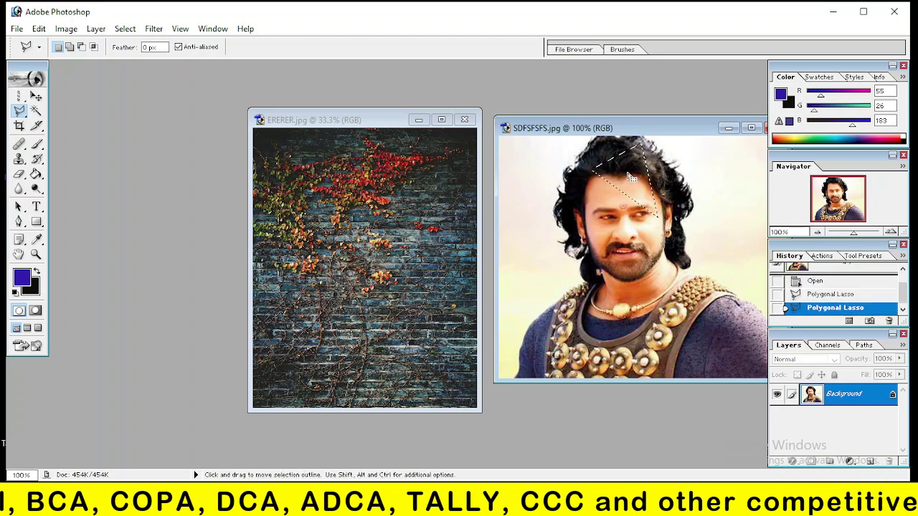
pyautogui.hotkey('ctrl', 'd')
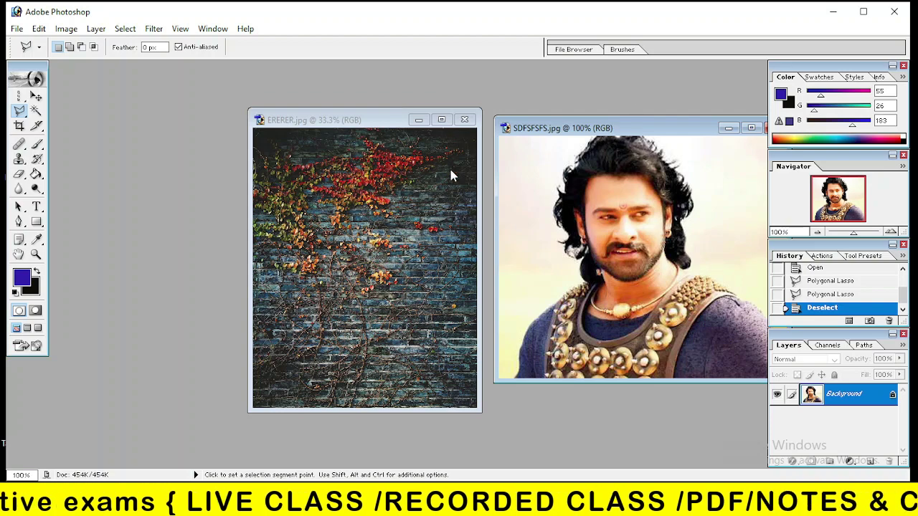
pyautogui.click(751, 128)
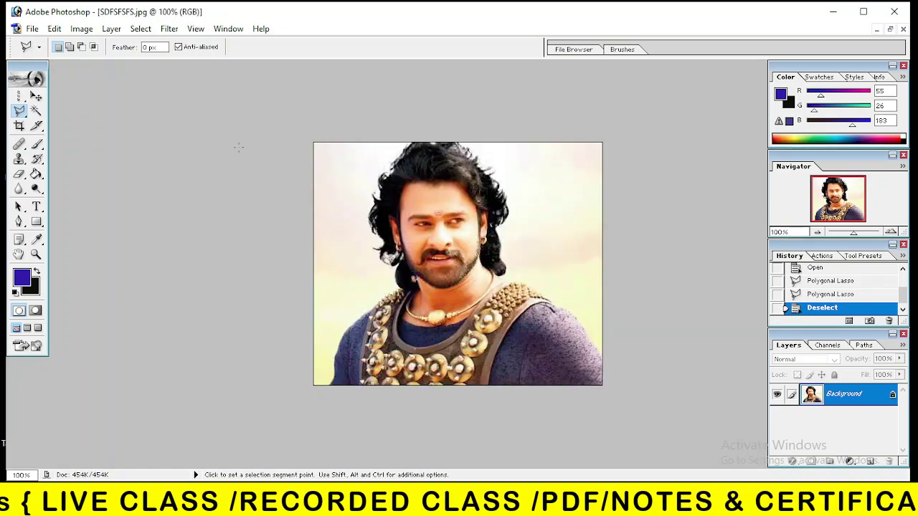
# - With the freehand Lasso Tool, loosely outline the figure, then deselect with Ctrl+D
pyautogui.moveTo(20, 112); pyautogui.dragTo(70, 116)
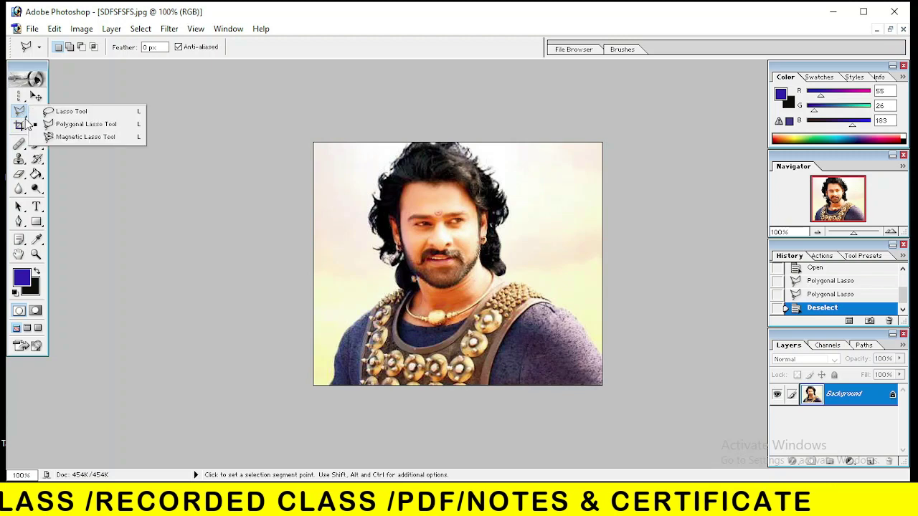
pyautogui.click(72, 115)
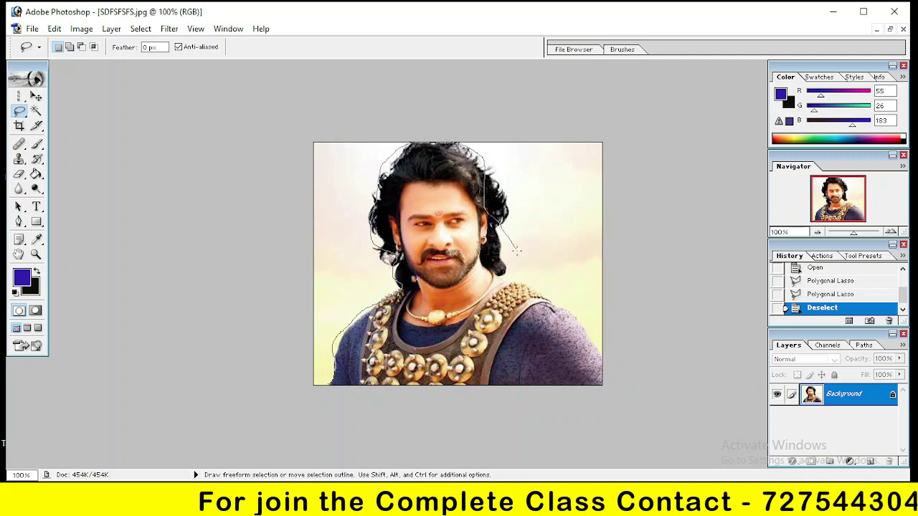
pyautogui.moveTo(578, 387); pyautogui.dragTo(425, 393)
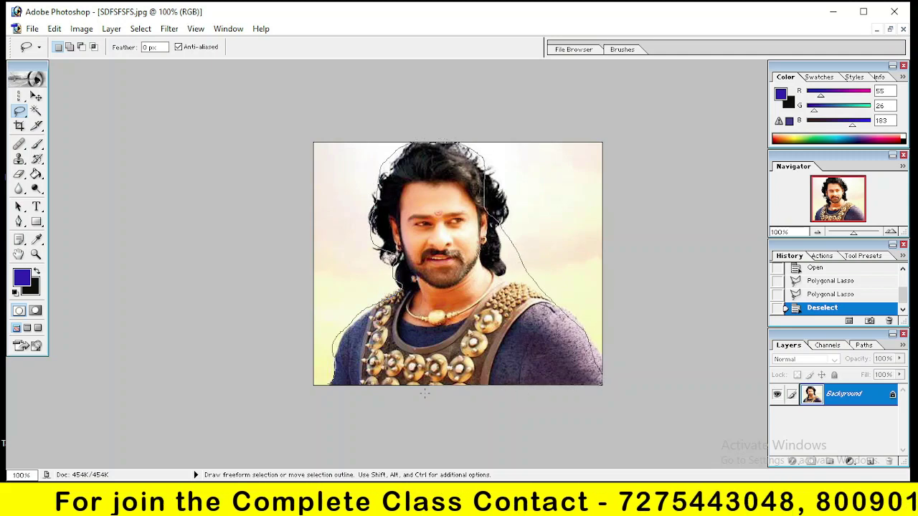
pyautogui.moveTo(332, 382); pyautogui.dragTo(332, 383)
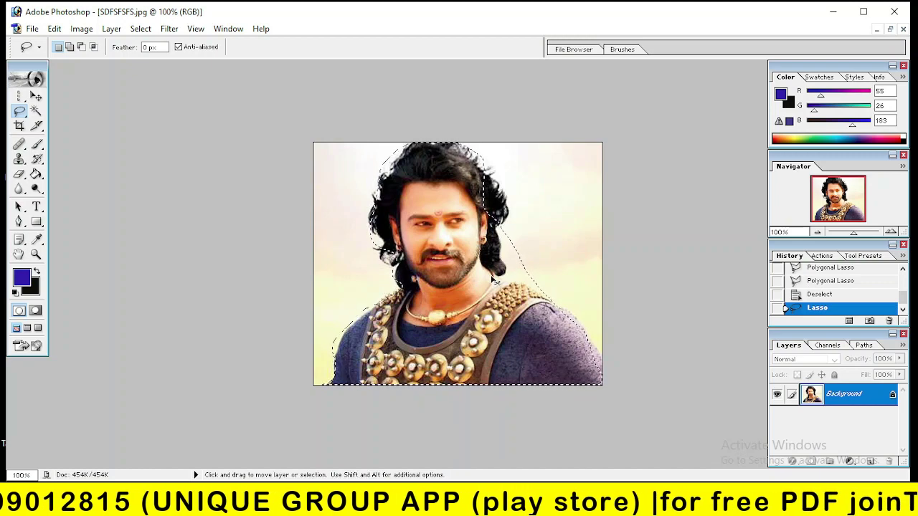
pyautogui.hotkey('ctrl', 'd')
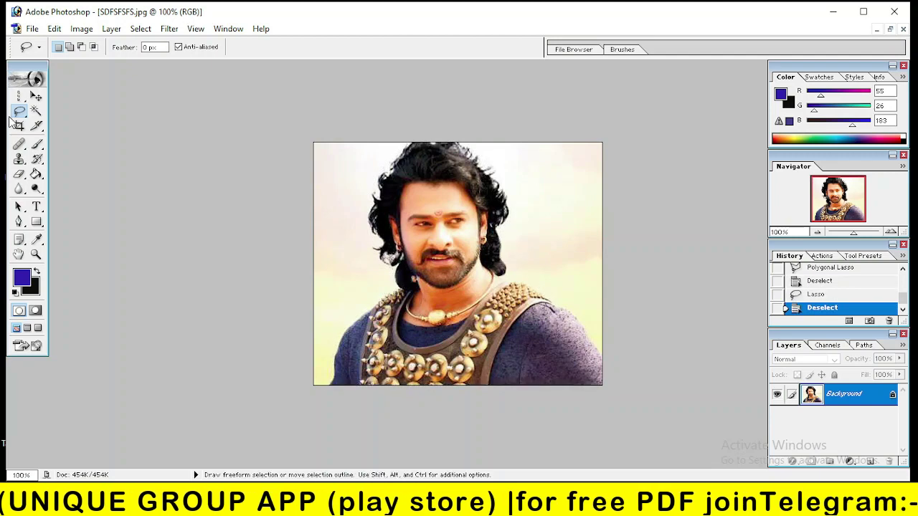
# - Trace a polygonal lasso outline around the hair, shoulder and bottom edge, closing the selection
pyautogui.moveTo(19, 112); pyautogui.dragTo(72, 125)
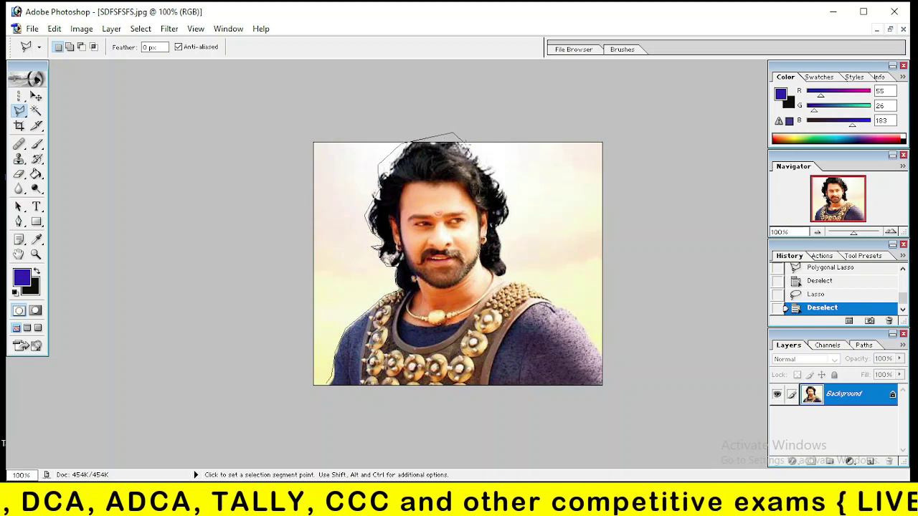
pyautogui.click(504, 185)
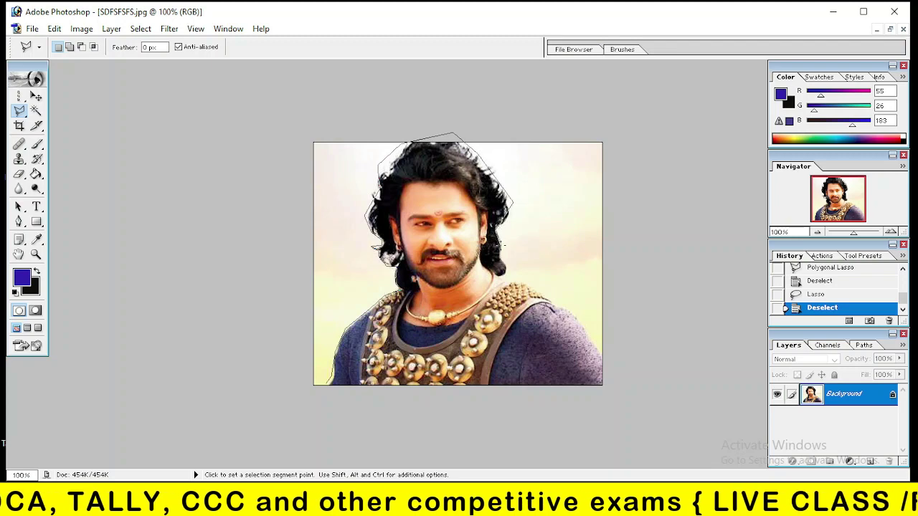
pyautogui.click(595, 321)
pyautogui.click(598, 399)
pyautogui.click(474, 406)
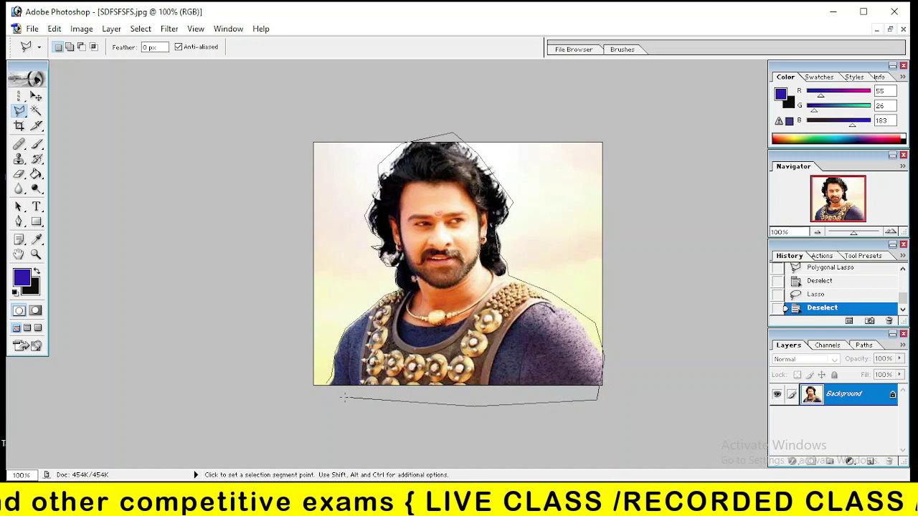
pyautogui.doubleClick(327, 379)
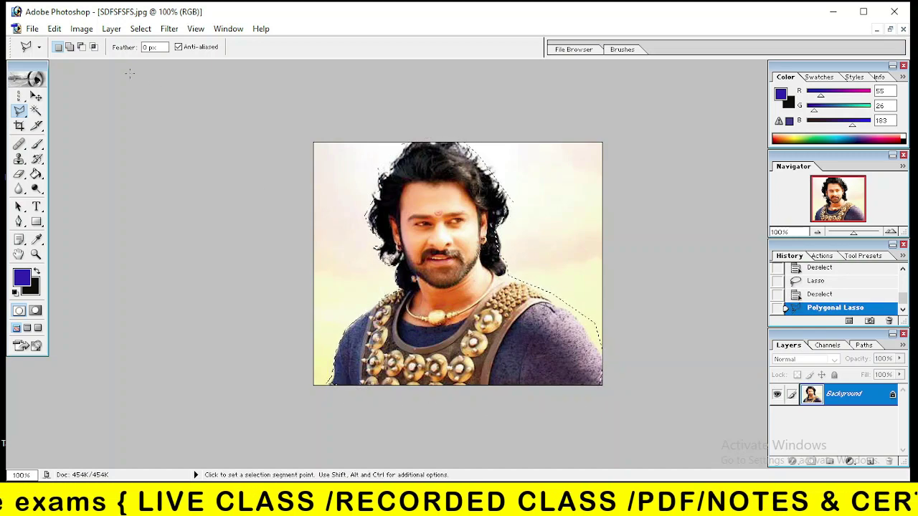
# - Test-move the selected figure with the Move tool, undo the move, and deselect
pyautogui.click(35, 97)
pyautogui.moveTo(452, 325)
pyautogui.mouseDown()
pyautogui.moveTo(512, 326)
pyautogui.moveTo(466, 338)
pyautogui.moveTo(457, 317)
pyautogui.moveTo(447, 321)
pyautogui.mouseUp()
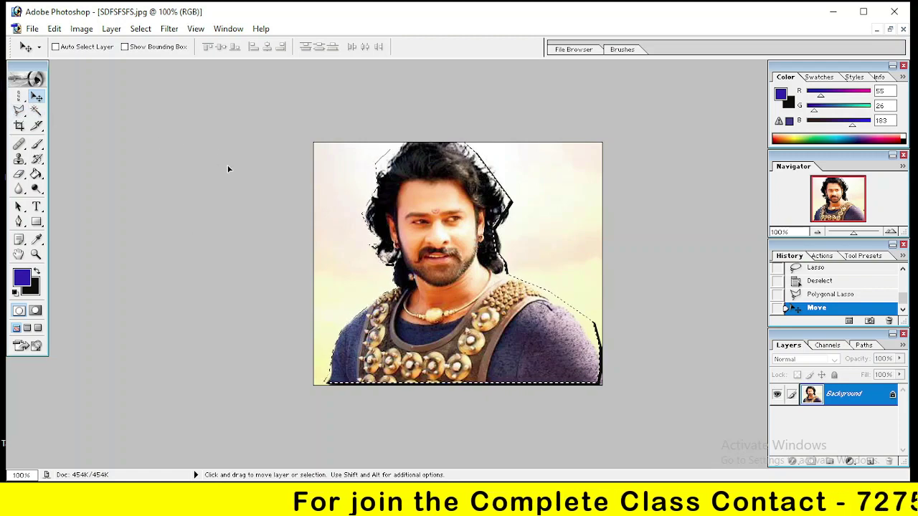
pyautogui.hotkey('ctrl', 'z')
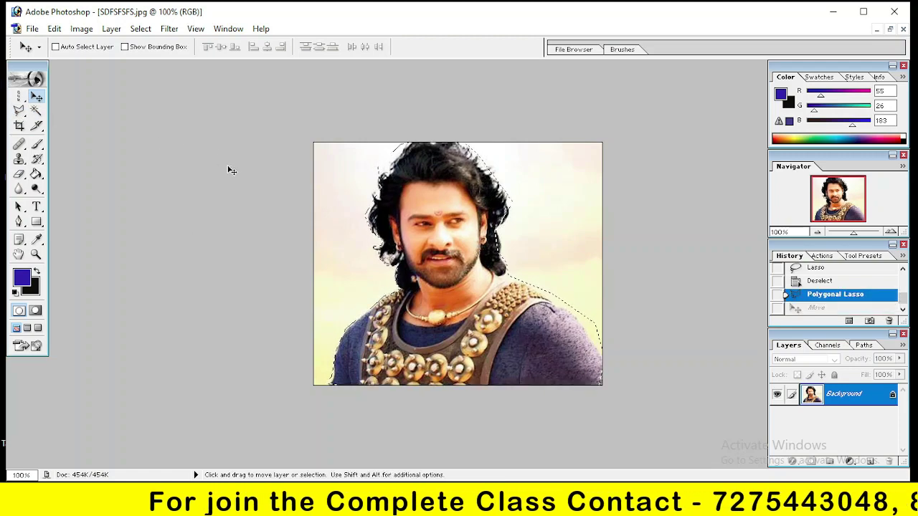
pyautogui.hotkey('ctrl', 'd')
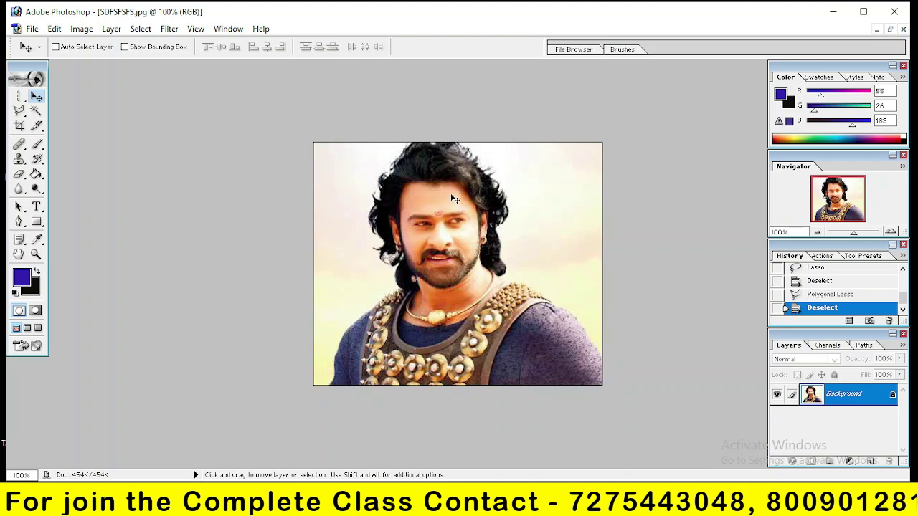
# - Choose the Magnetic Lasso Tool (width 10 px, contrast 10%, frequency 57)
pyautogui.click(19, 110)
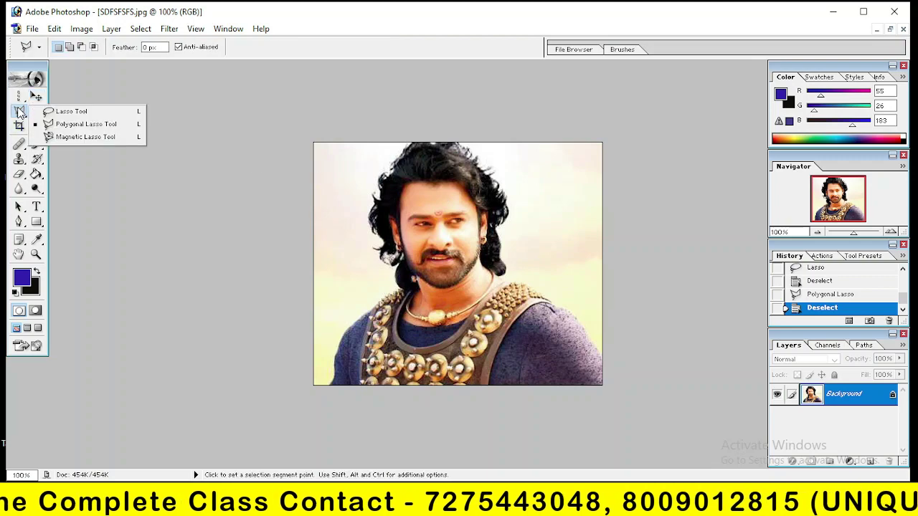
pyautogui.click(79, 137)
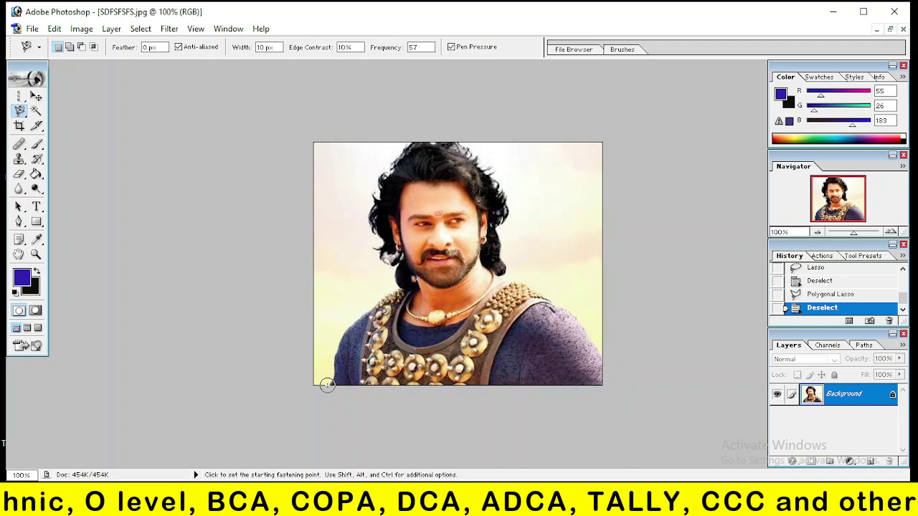
pyautogui.press('ctrl')
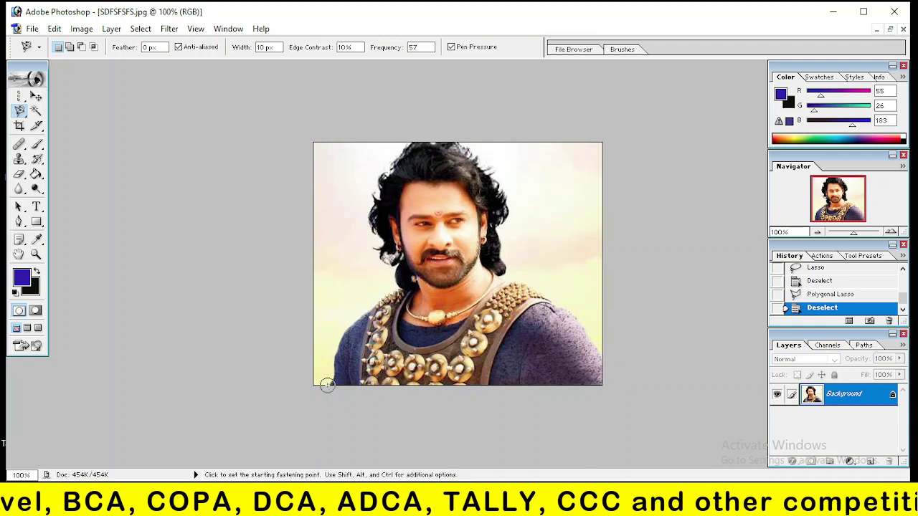
# - Zoom to 200%, pan to the shoulders, and trace the left shoulder edge, undoing it
pyautogui.hotkey('ctrl', '+')
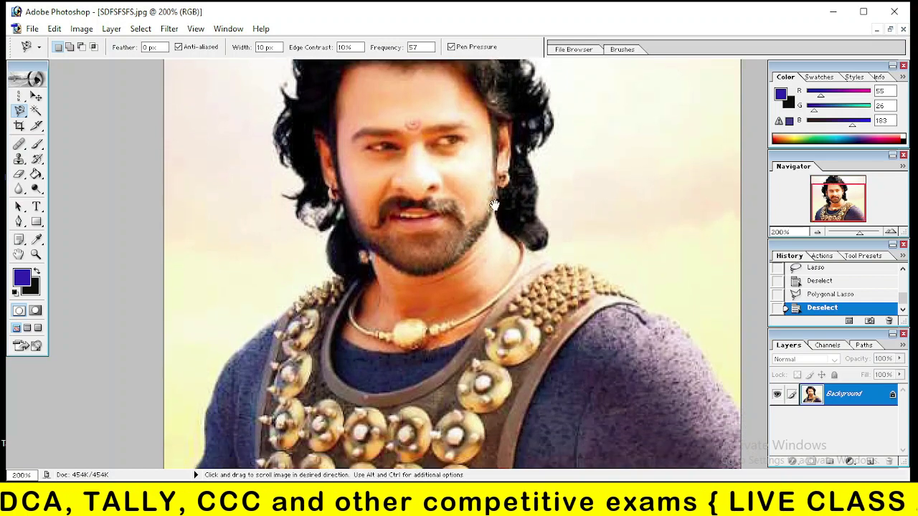
pyautogui.moveTo(459, 272); pyautogui.dragTo(494, 208)
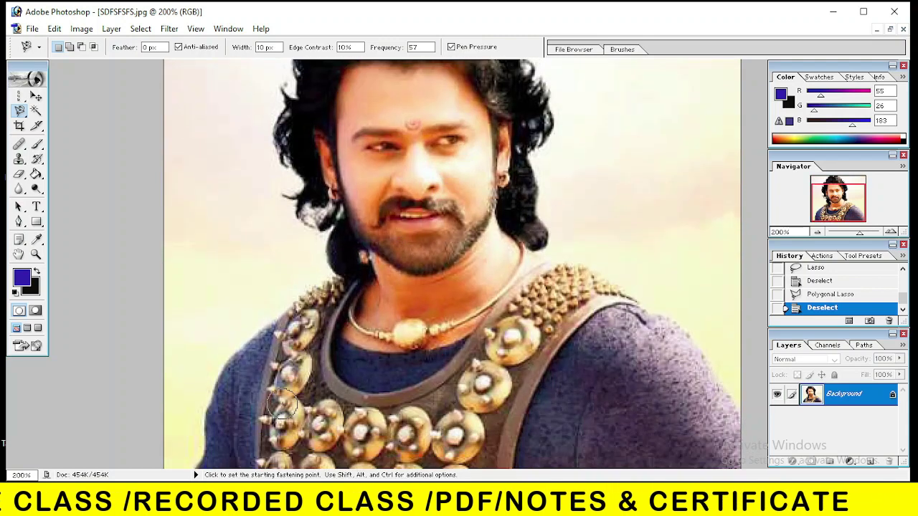
pyautogui.click(190, 462)
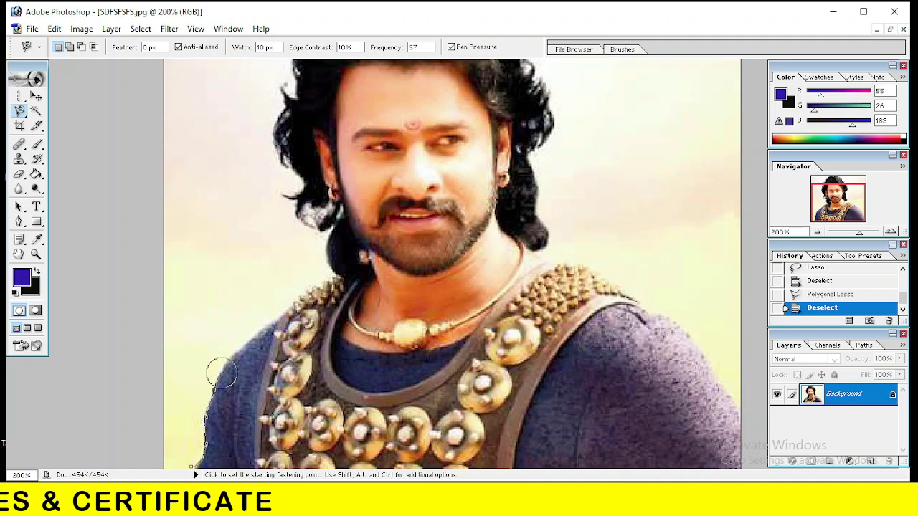
pyautogui.doubleClick(271, 328)
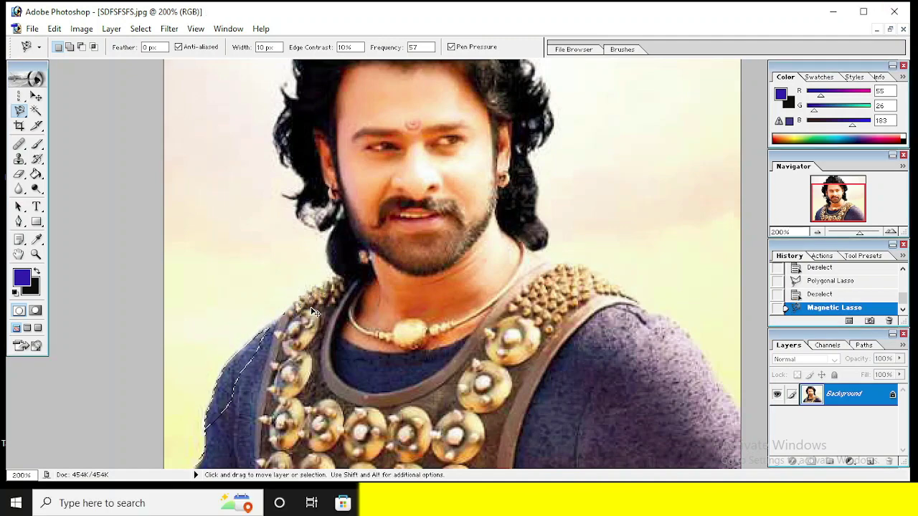
pyautogui.hotkey('ctrl', 'z')
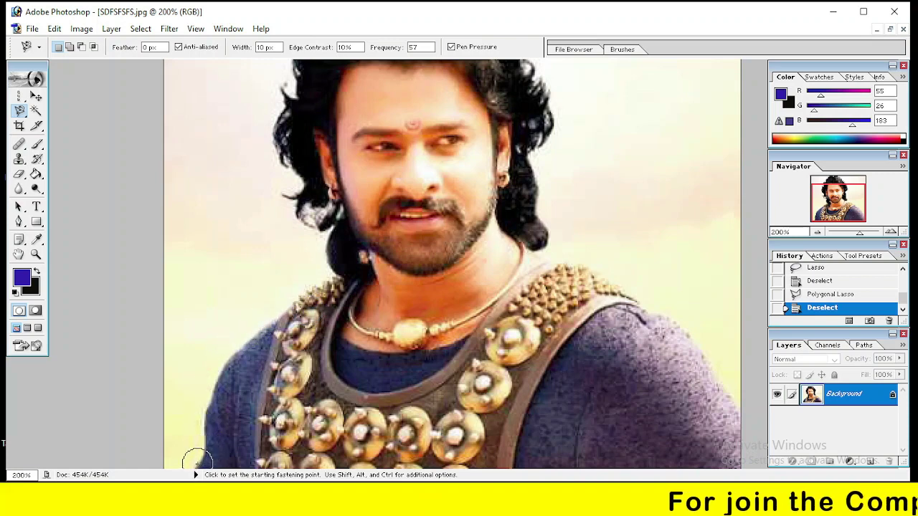
# - Retrace the left shoulder with the magnetic lasso twice more, discarding each selection
pyautogui.click(203, 455)
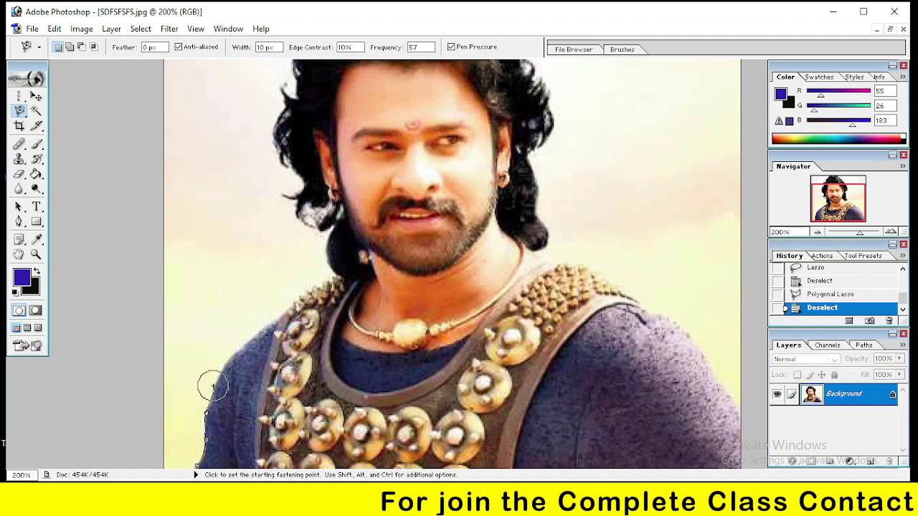
pyautogui.doubleClick(278, 321)
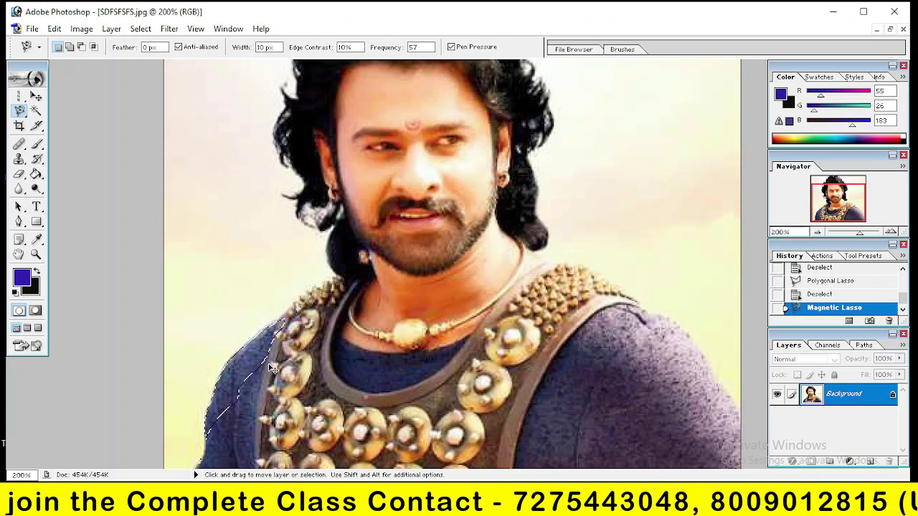
pyautogui.hotkey('ctrl', 'd')
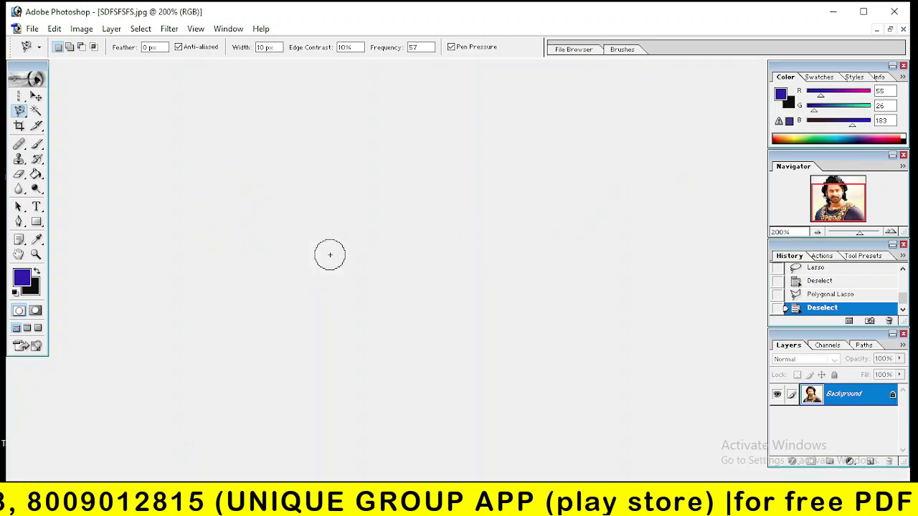
pyautogui.doubleClick(328, 254)
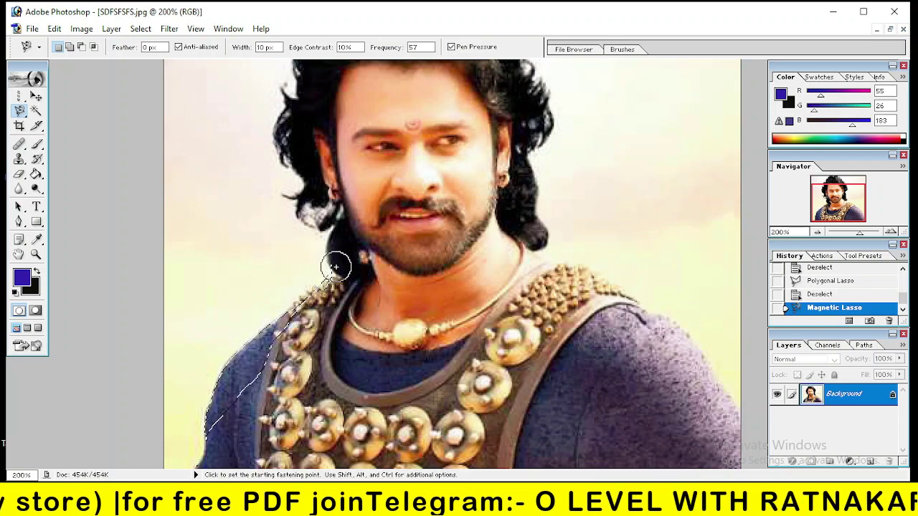
pyautogui.hotkey('ctrl', 'z')
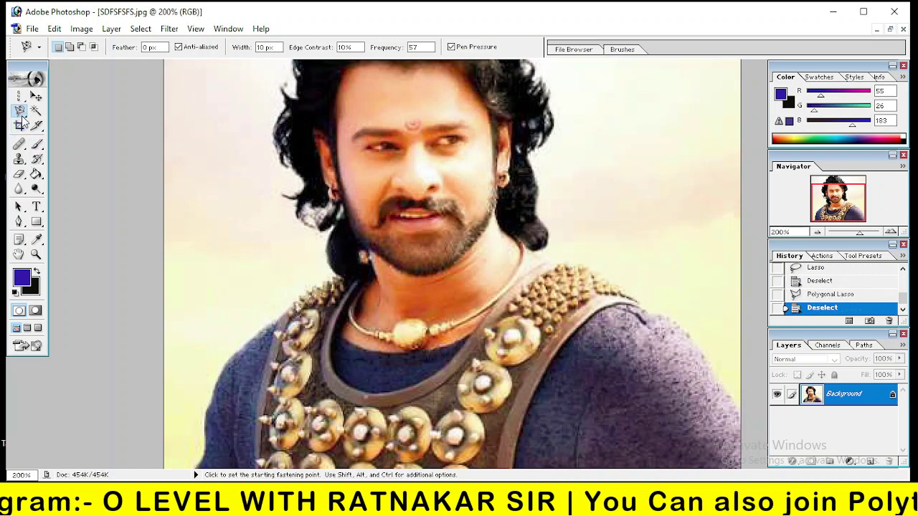
# - Keep the Magnetic Lasso Tool selected and dismiss the document info choices
pyautogui.click(22, 116)
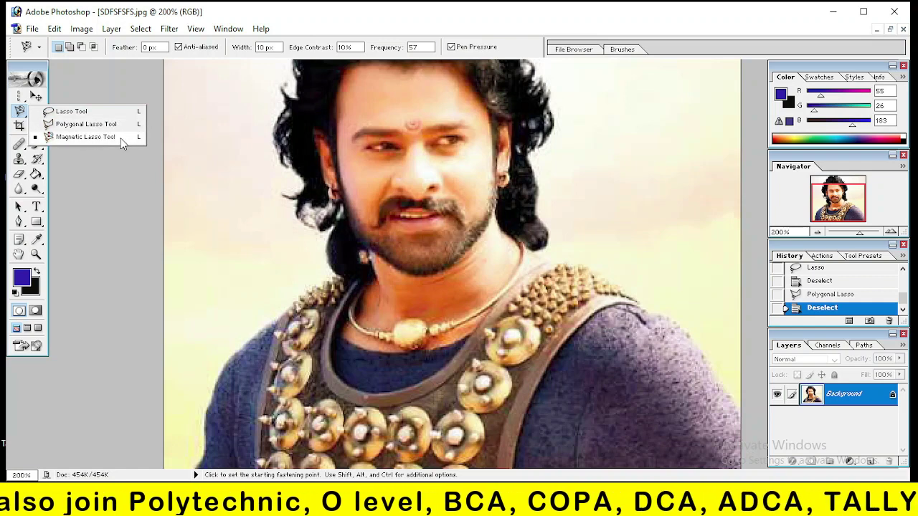
pyautogui.click(120, 138)
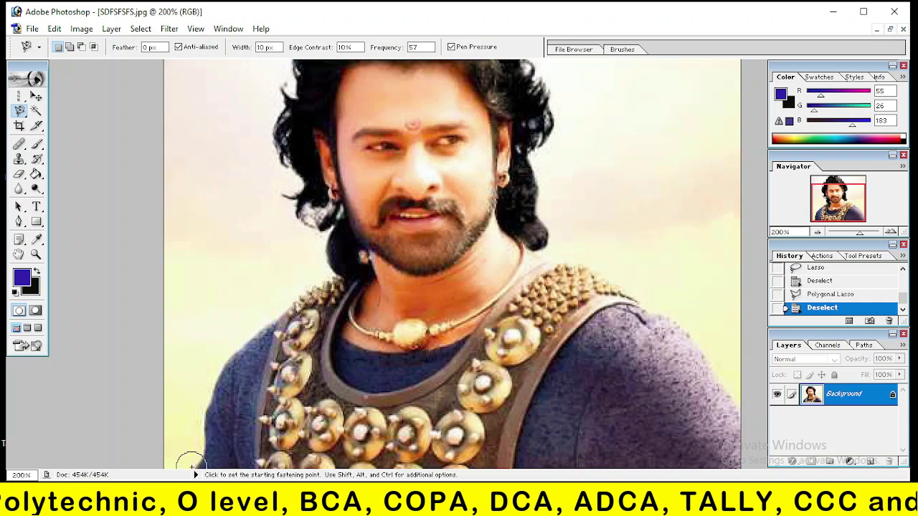
pyautogui.click(196, 475)
pyautogui.click(191, 388)
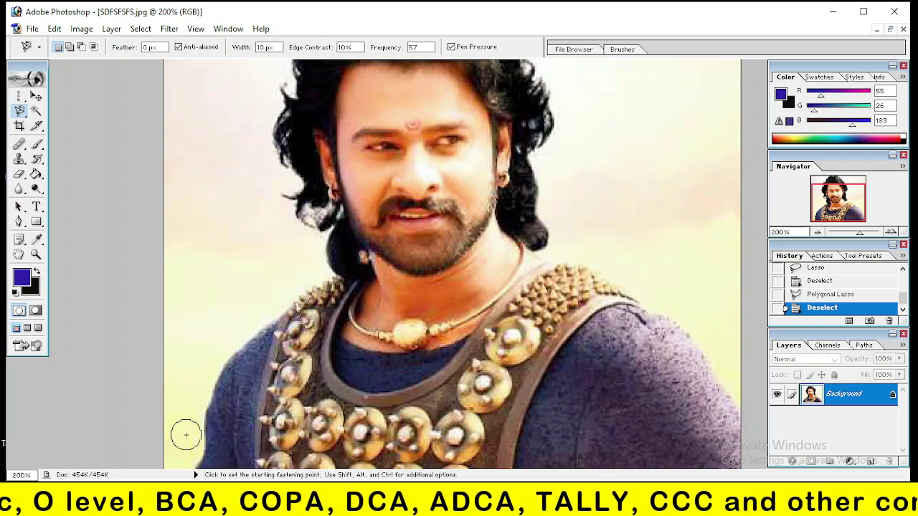
# - Trace from the bottom-left shoulder around the figure and close a magnetic lasso selection
pyautogui.click(191, 465)
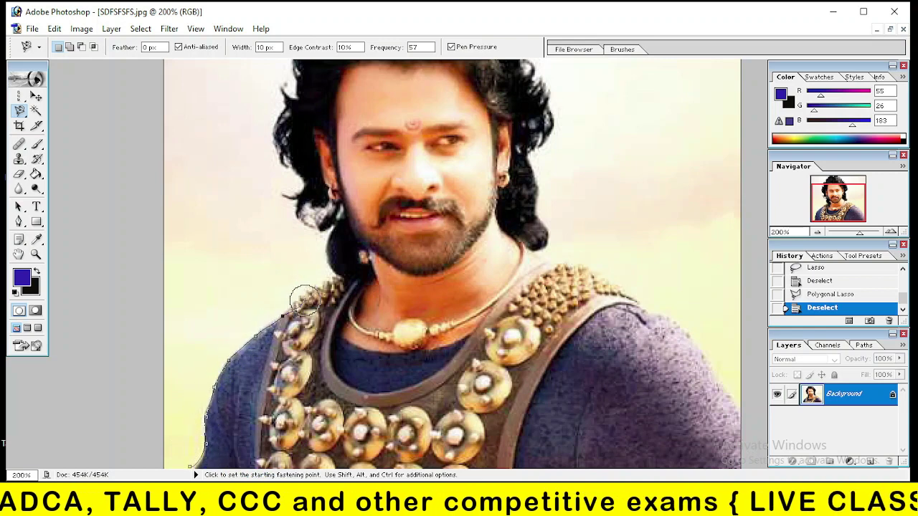
pyautogui.hotkey('shift', 'Tab')
pyautogui.doubleClick(322, 216)
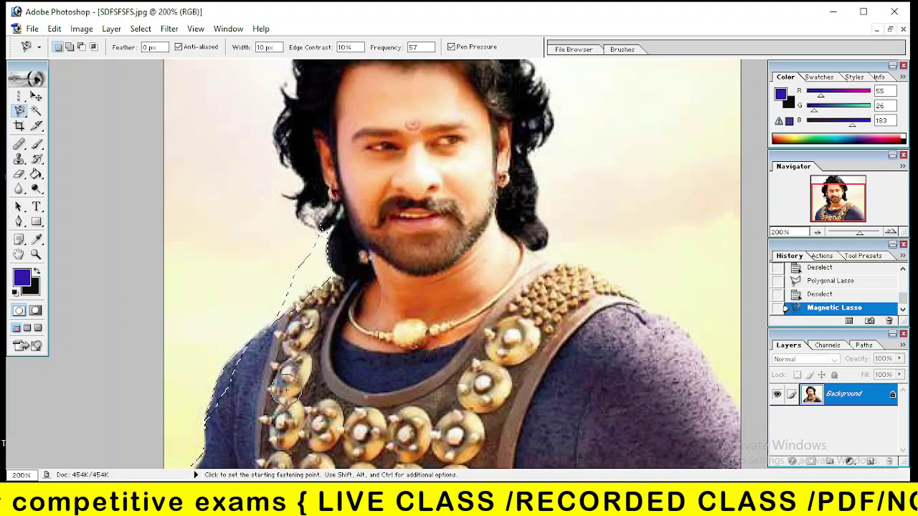
pyautogui.hotkey('ctrl', 'z')
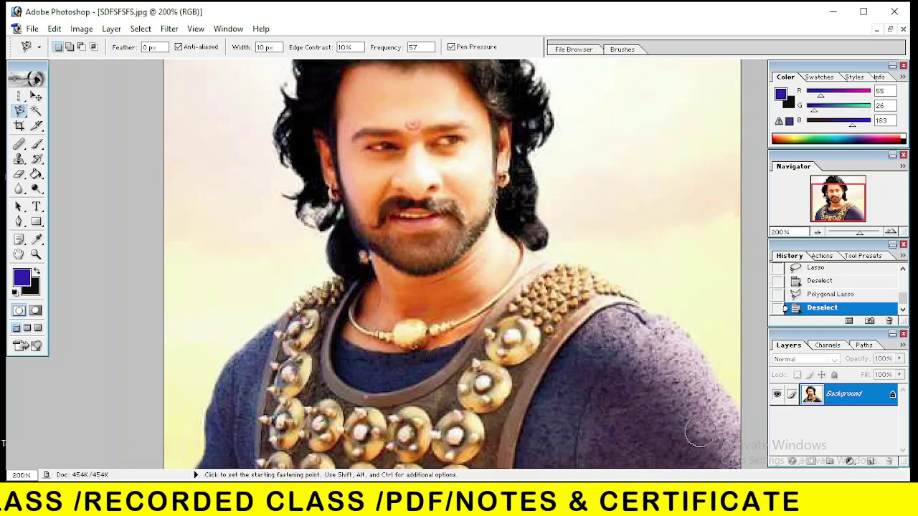
pyautogui.click(199, 465)
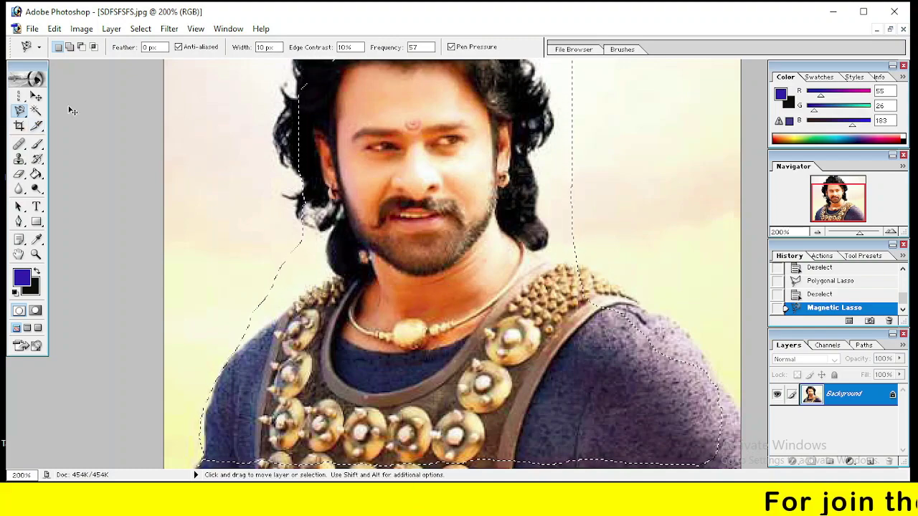
# - Zoom back to 100%, trial-move the selected figure, undo the move, and deselect
pyautogui.hotkey('ctrl', '-')
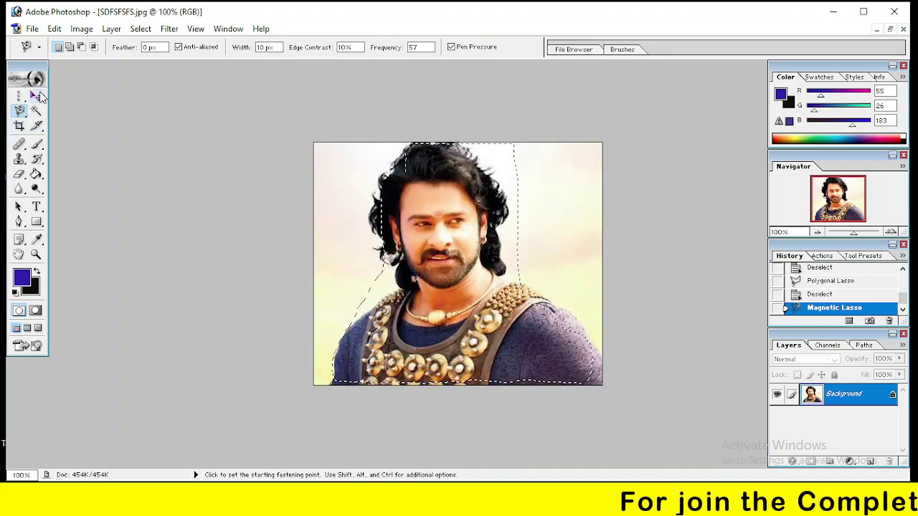
pyautogui.click(36, 96)
pyautogui.moveTo(448, 245)
pyautogui.mouseDown()
pyautogui.moveTo(499, 256)
pyautogui.moveTo(460, 260)
pyautogui.moveTo(436, 240)
pyautogui.mouseUp()
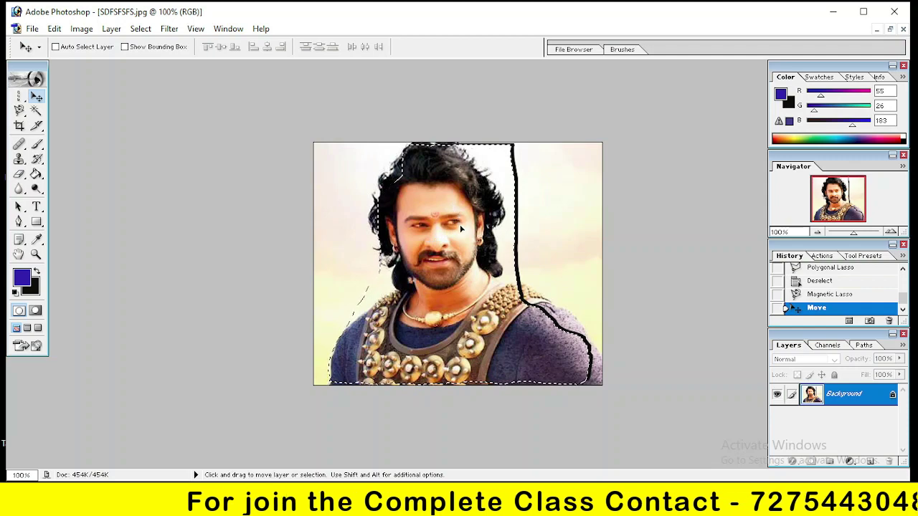
pyautogui.hotkey('ctrl', 'z')
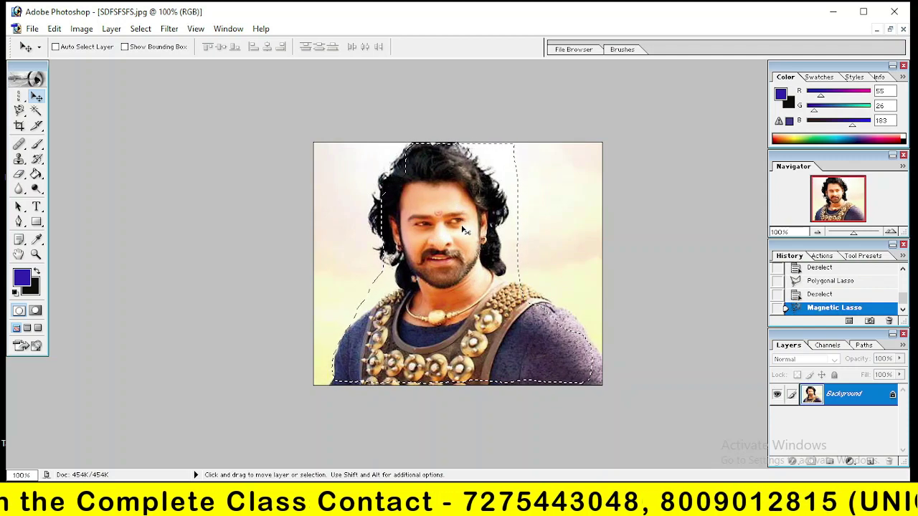
pyautogui.hotkey('ctrl', 'd')
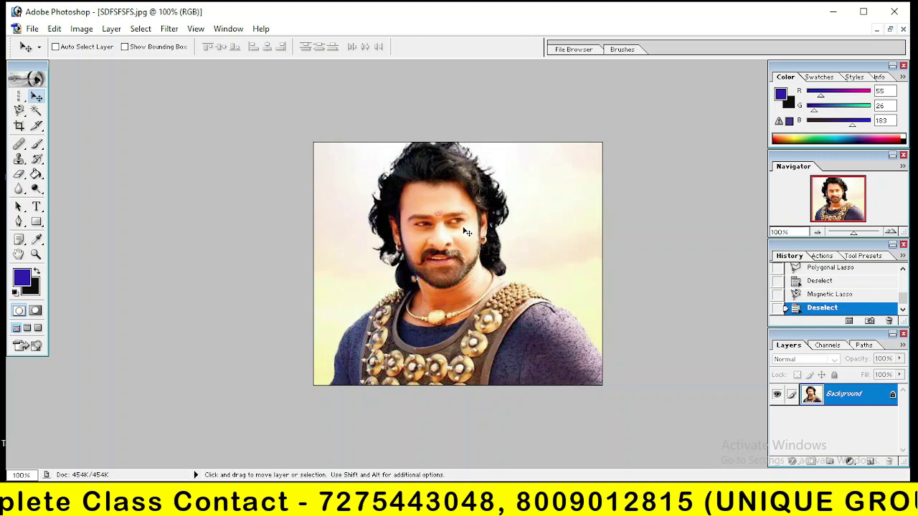
pyautogui.click(19, 111)
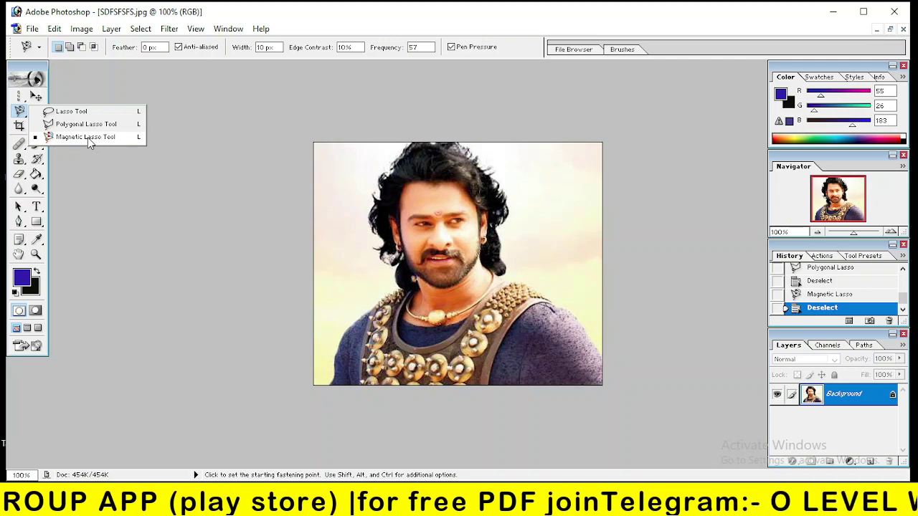
# - Switch back to the Polygonal Lasso Tool and zoom the portrait to 200%
pyautogui.click(86, 137)
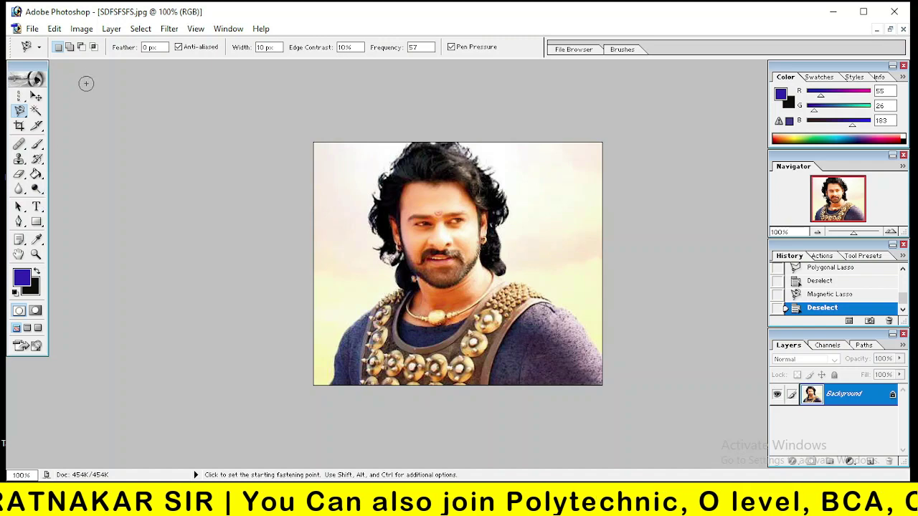
pyautogui.click(20, 112)
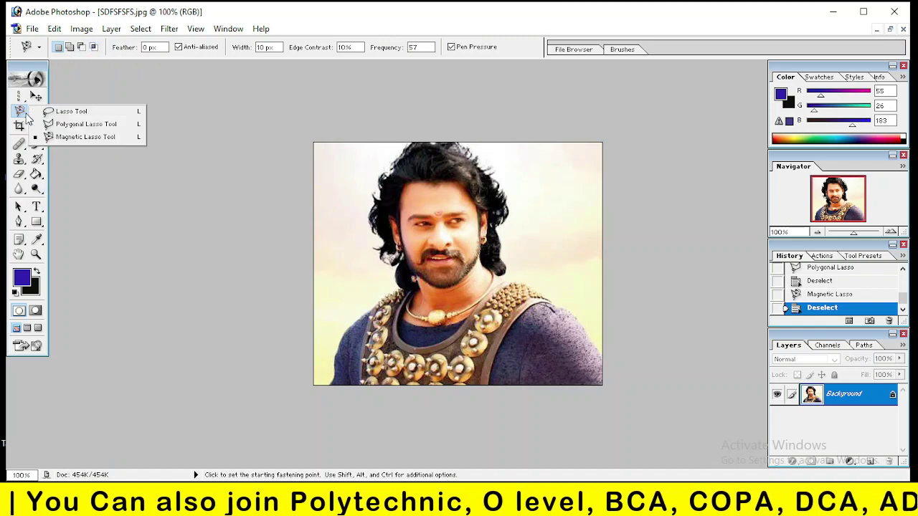
pyautogui.click(67, 124)
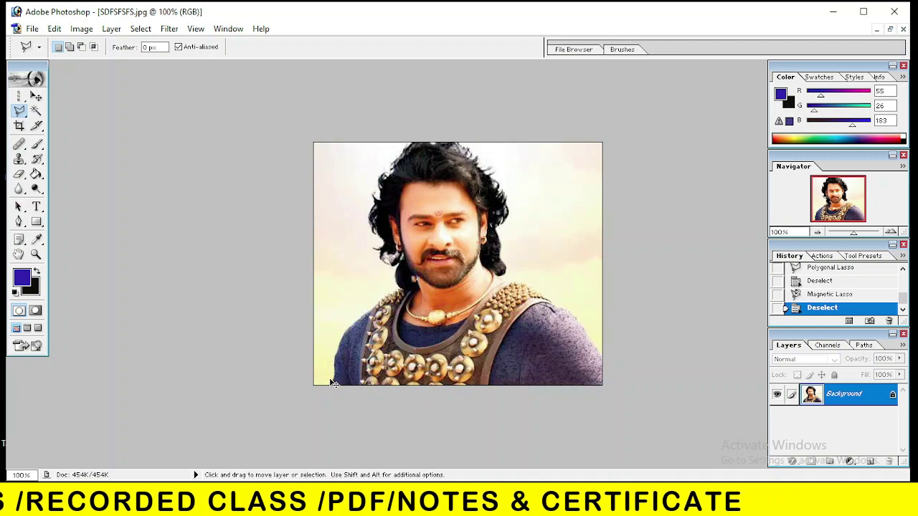
pyautogui.hotkey('ctrl', '+')
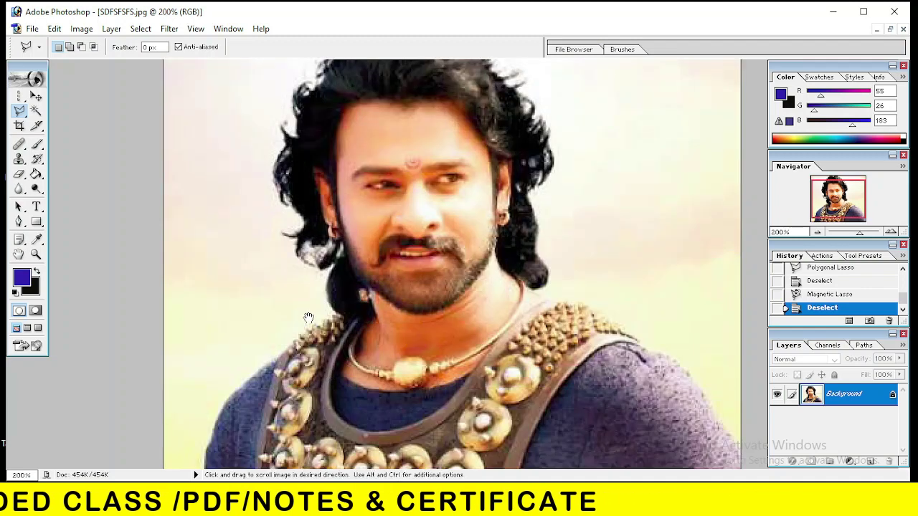
# - Outline the left arm up to the top of the shoulder with a closed polygonal lasso selection
pyautogui.scroll(-1, 316, 340)
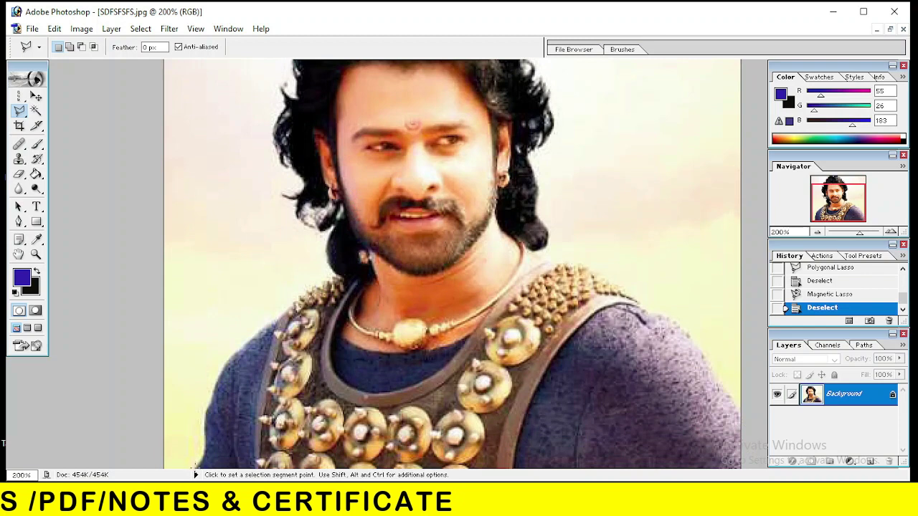
pyautogui.click(205, 453)
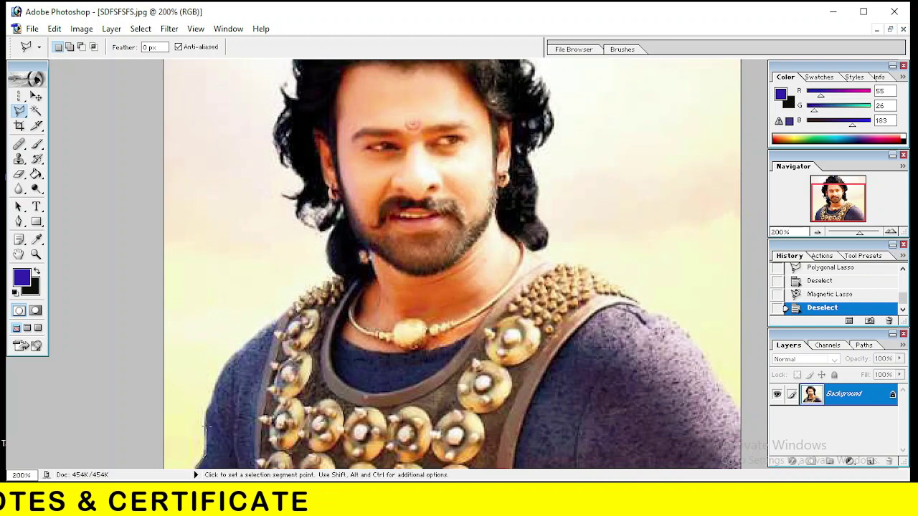
pyautogui.click(215, 376)
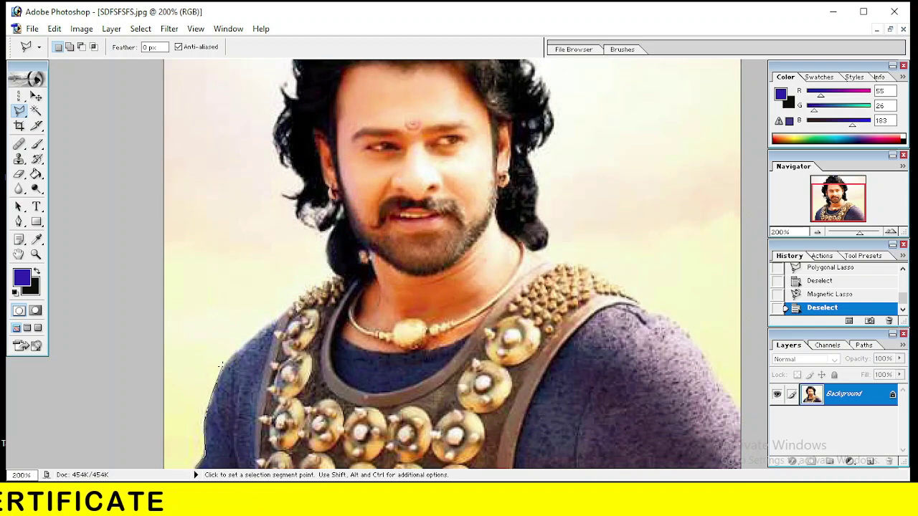
pyautogui.click(235, 350)
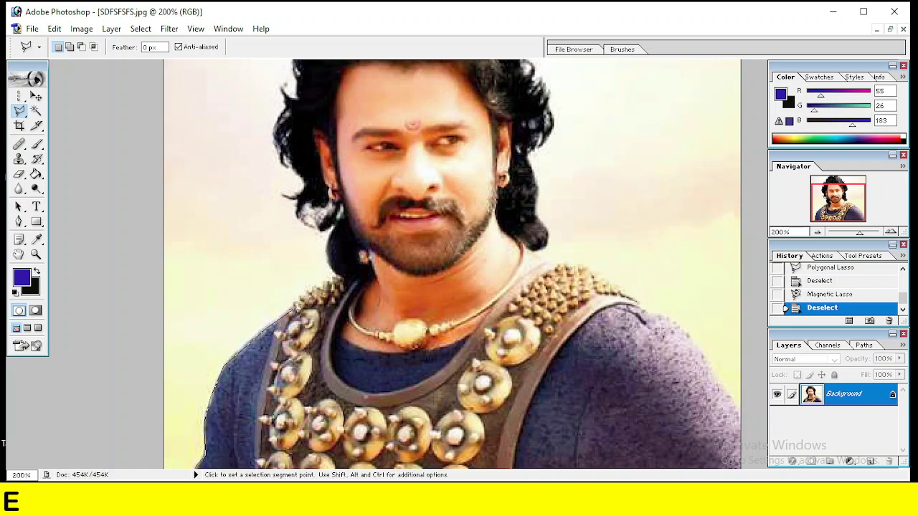
pyautogui.click(291, 312)
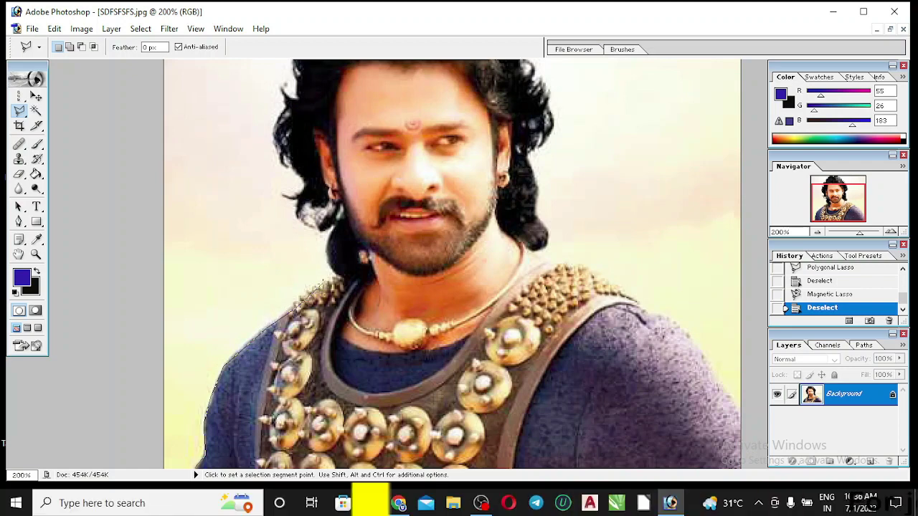
pyautogui.click(339, 274)
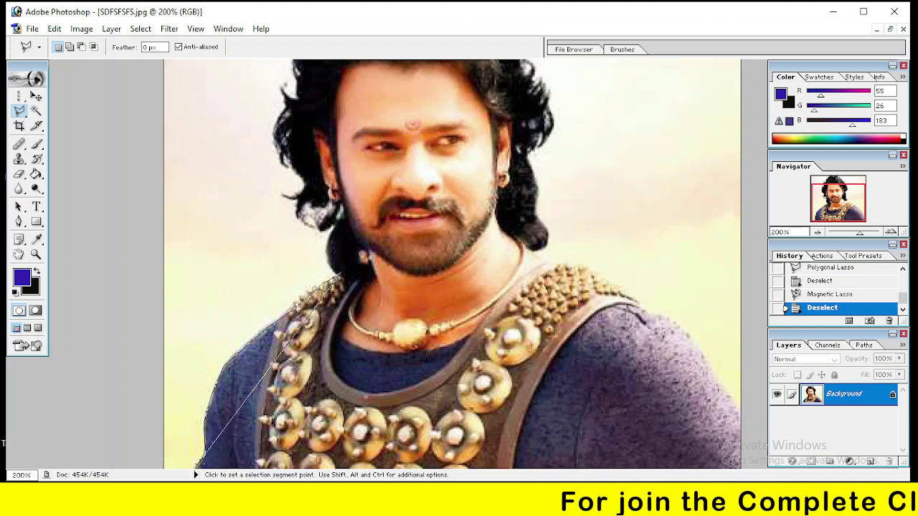
pyautogui.click(197, 463)
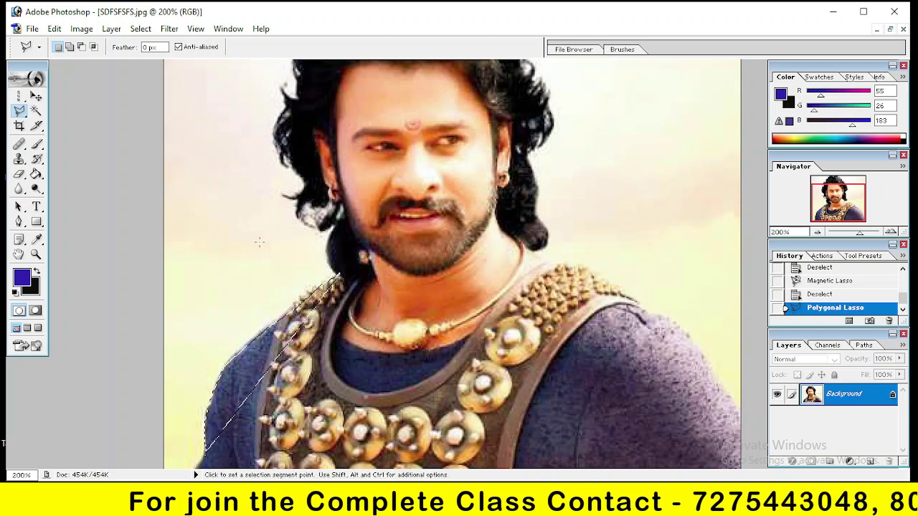
# - Switch to Add to selection and trace from the shoulder up the hair's left side to its top
pyautogui.click(69, 47)
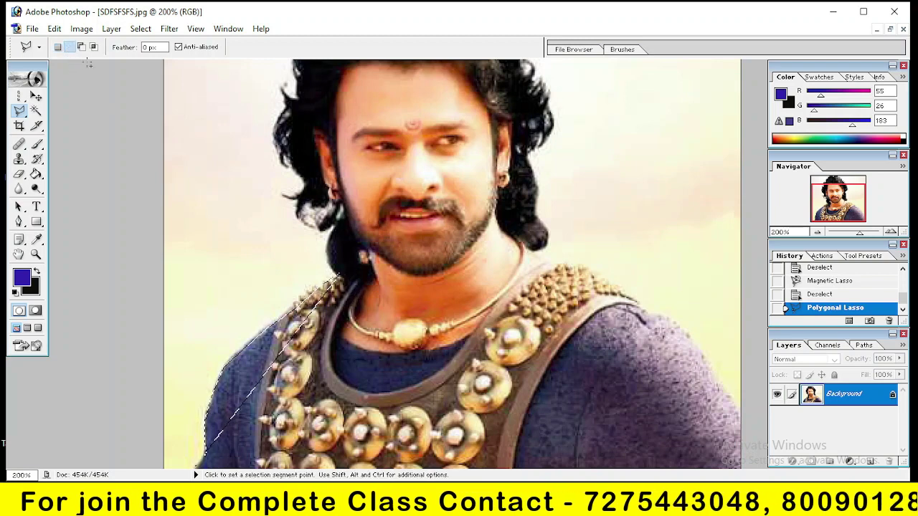
pyautogui.click(339, 275)
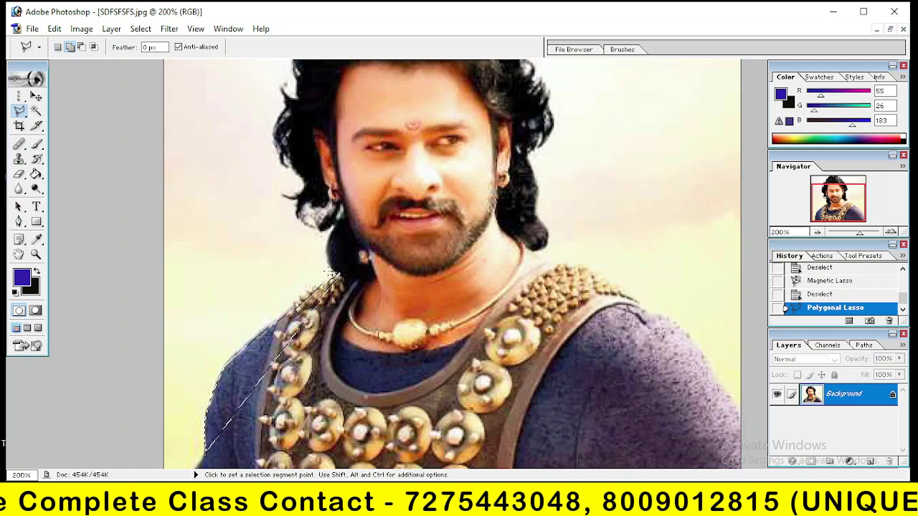
pyautogui.click(307, 209)
pyautogui.click(267, 171)
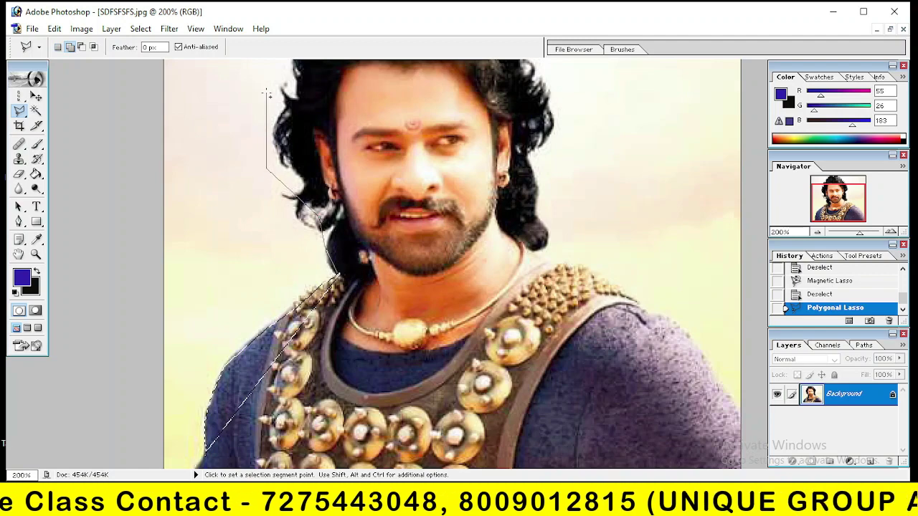
pyautogui.click(269, 89)
pyautogui.click(308, 120)
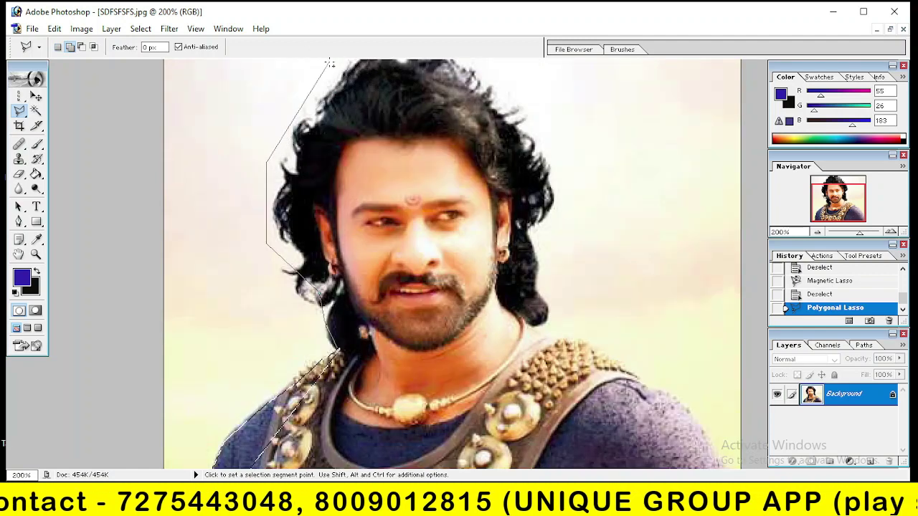
pyautogui.click(334, 70)
# - Trace across the hair top, down its right side and along the right shoulder, closing the added outline
pyautogui.click(485, 69)
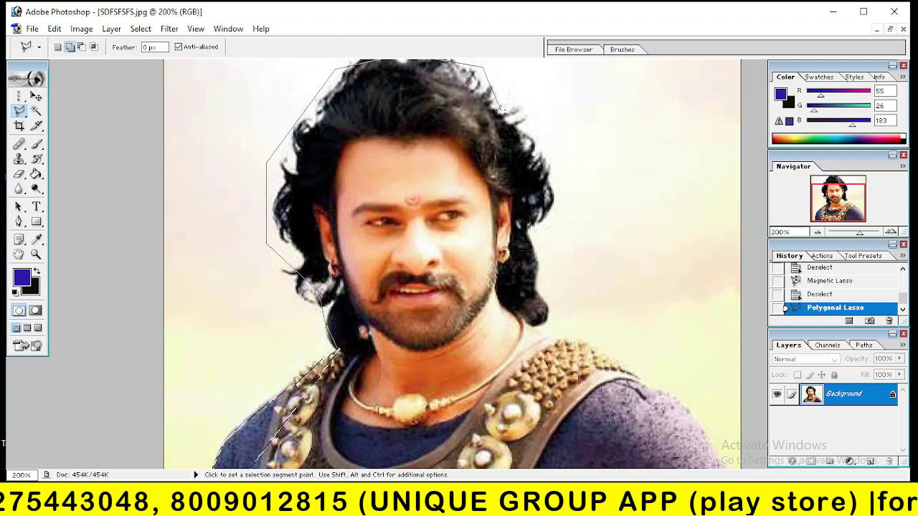
pyautogui.click(535, 140)
pyautogui.click(546, 193)
pyautogui.click(544, 230)
pyautogui.click(524, 245)
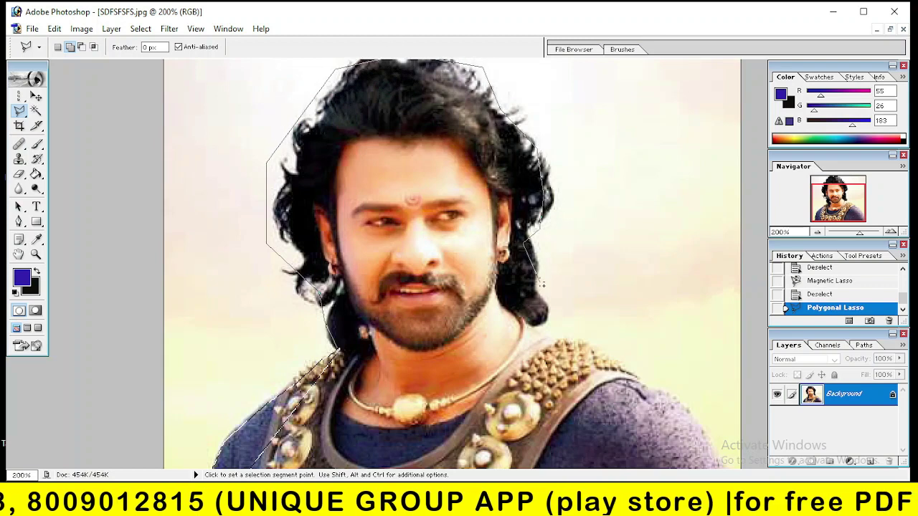
pyautogui.click(542, 312)
pyautogui.click(544, 337)
pyautogui.click(574, 342)
pyautogui.click(676, 396)
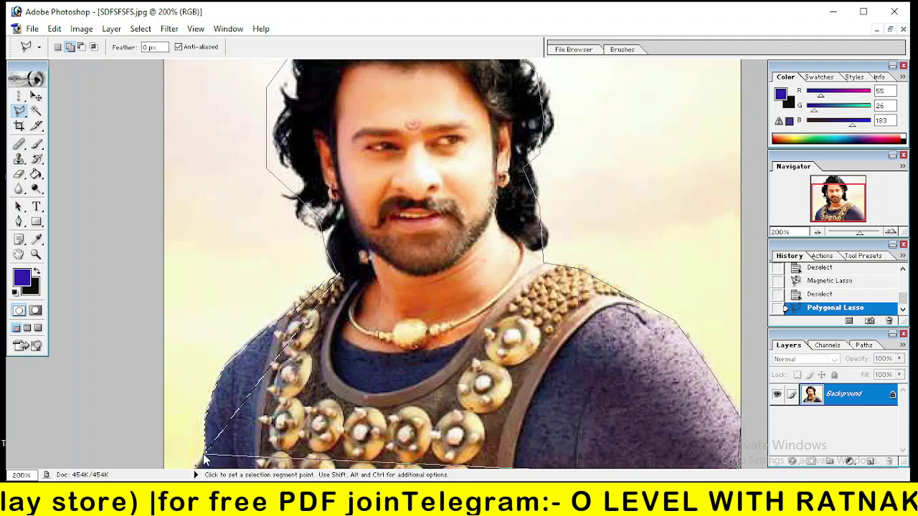
pyautogui.doubleClick(205, 463)
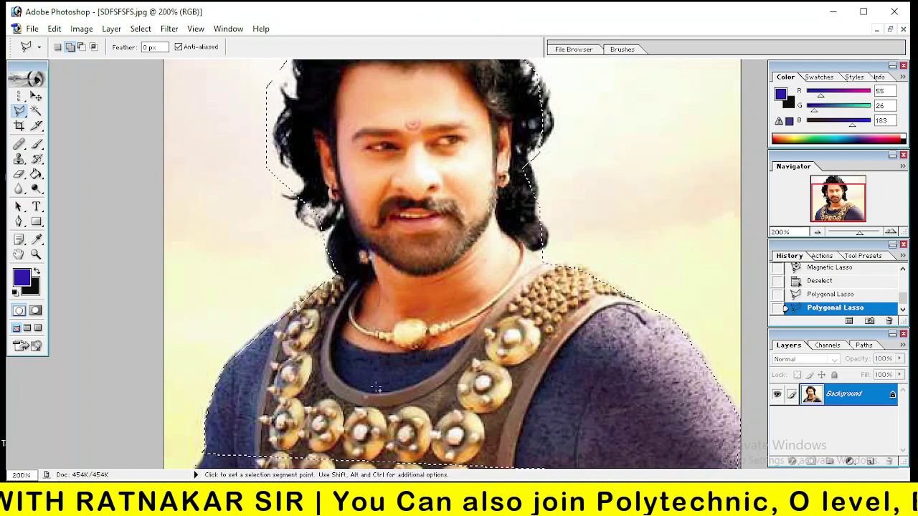
# - Undo the last selection addition and deselect everything
pyautogui.click(70, 47)
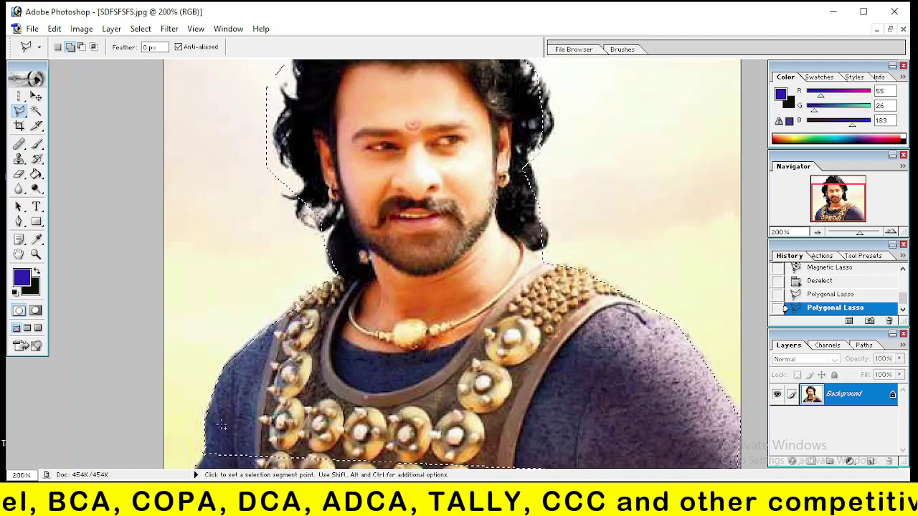
pyautogui.hotkey('ctrl', 'z')
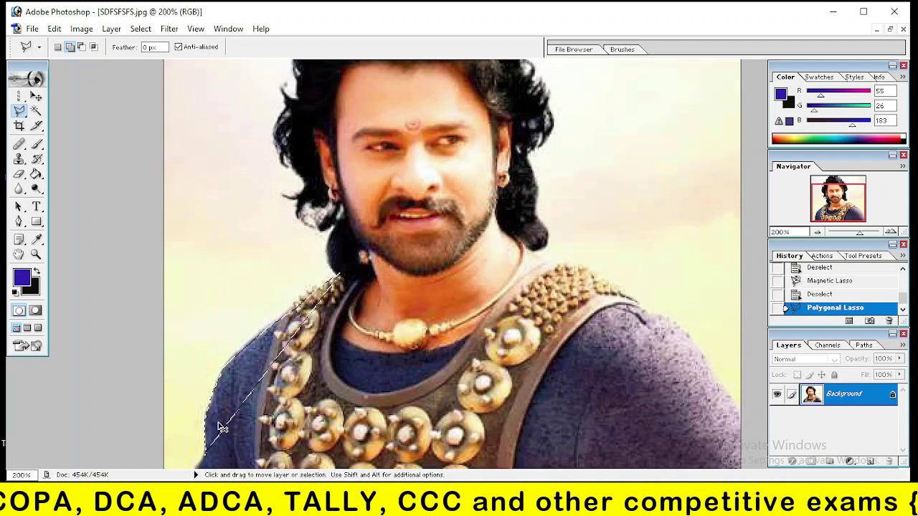
pyautogui.hotkey('ctrl', 'd')
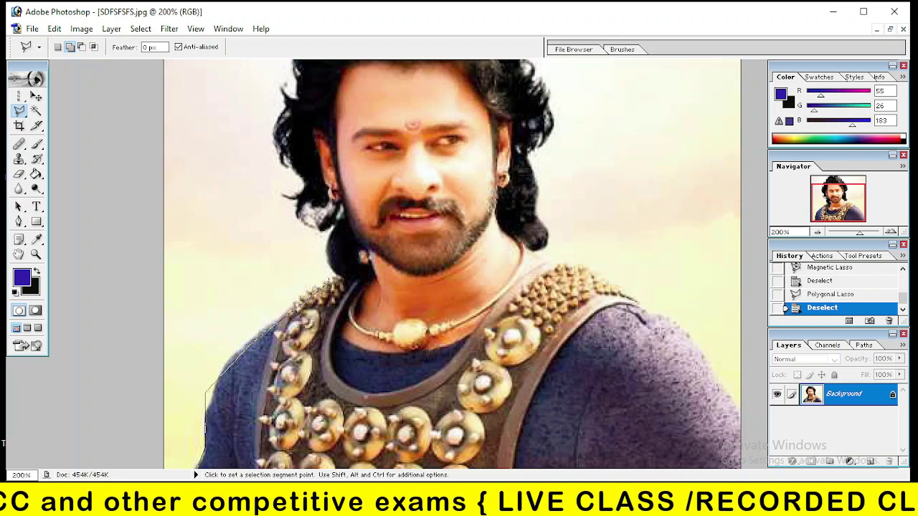
# - Trace a new outline over the hair top and down its right edge, removing the misplaced last point
pyautogui.click(280, 163)
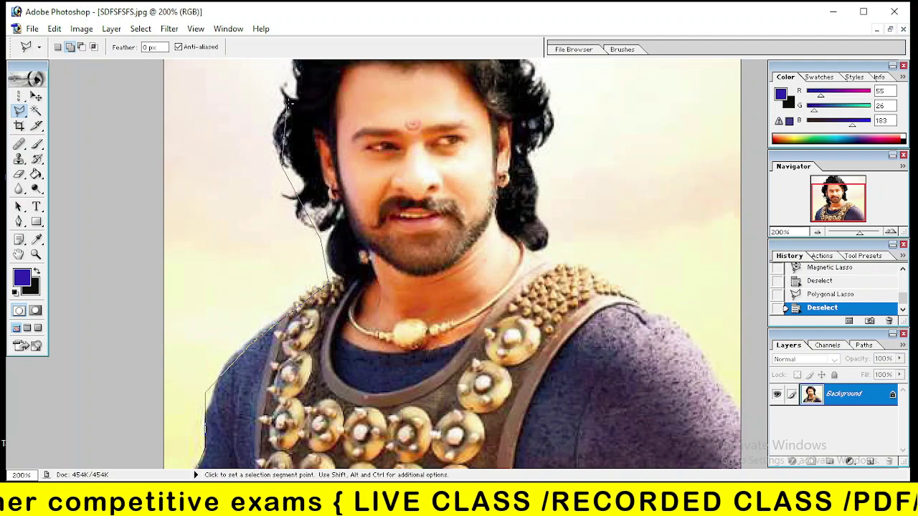
pyautogui.click(296, 73)
pyautogui.click(470, 65)
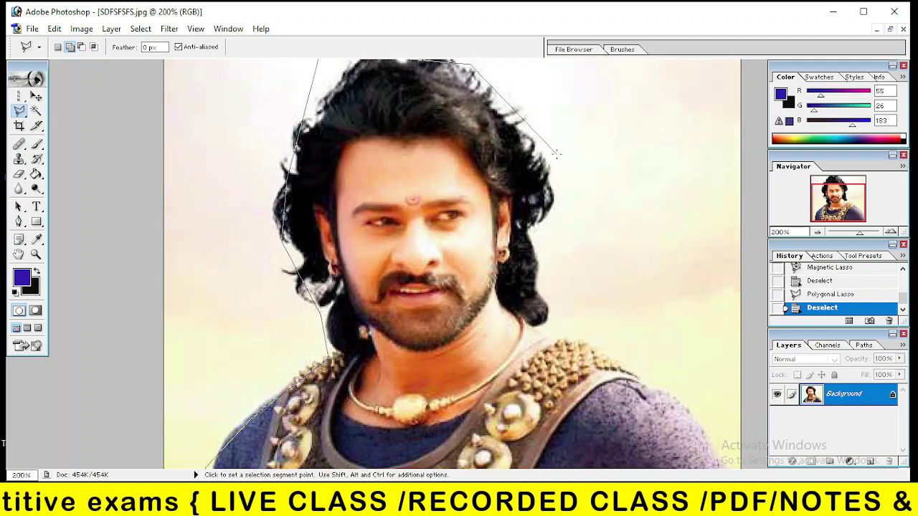
pyautogui.click(540, 164)
pyautogui.click(529, 225)
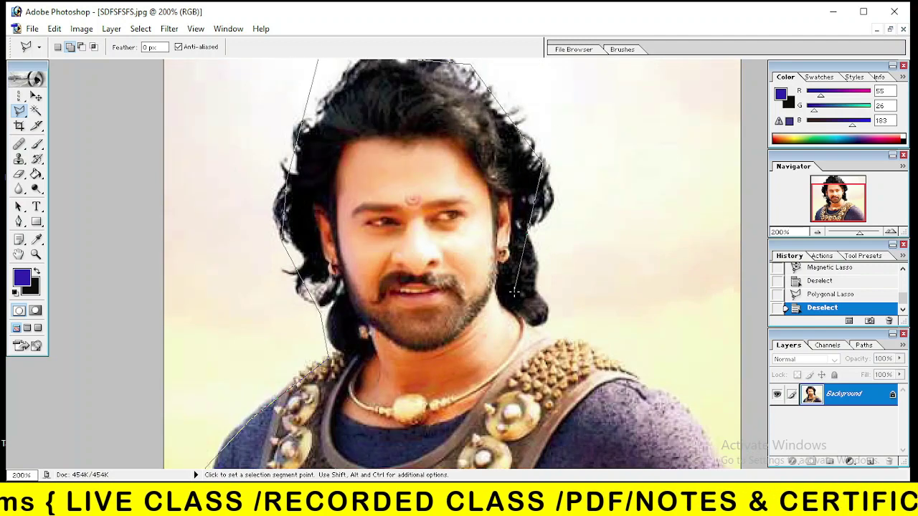
pyautogui.press('BackSpace')
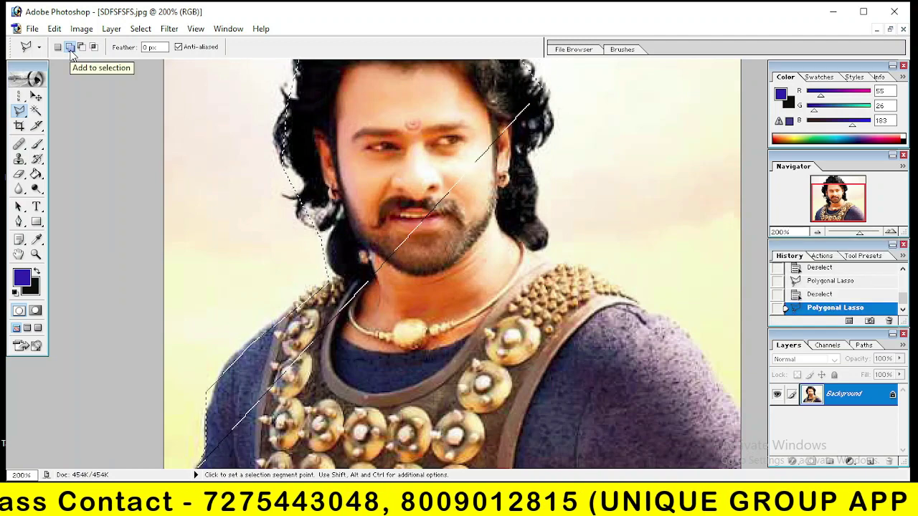
# - In Add to selection mode, place points down the right edge of the hair
pyautogui.click(70, 49)
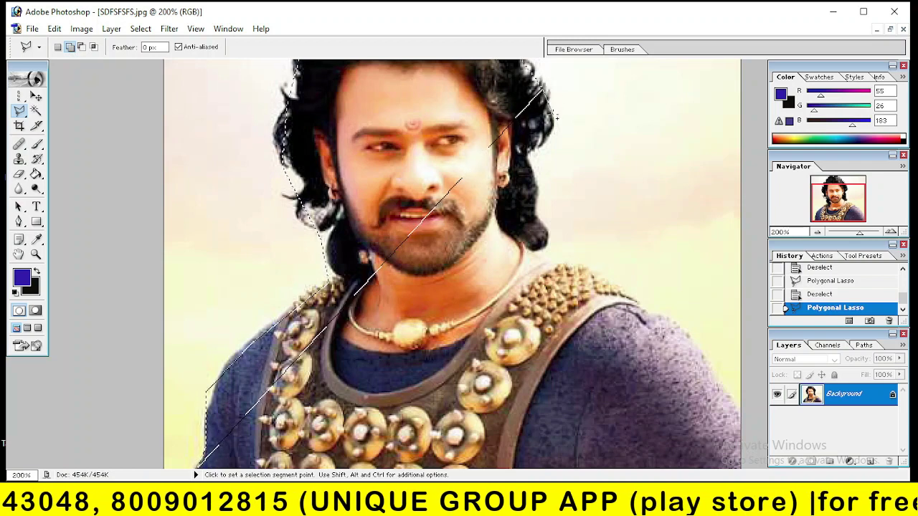
pyautogui.click(550, 129)
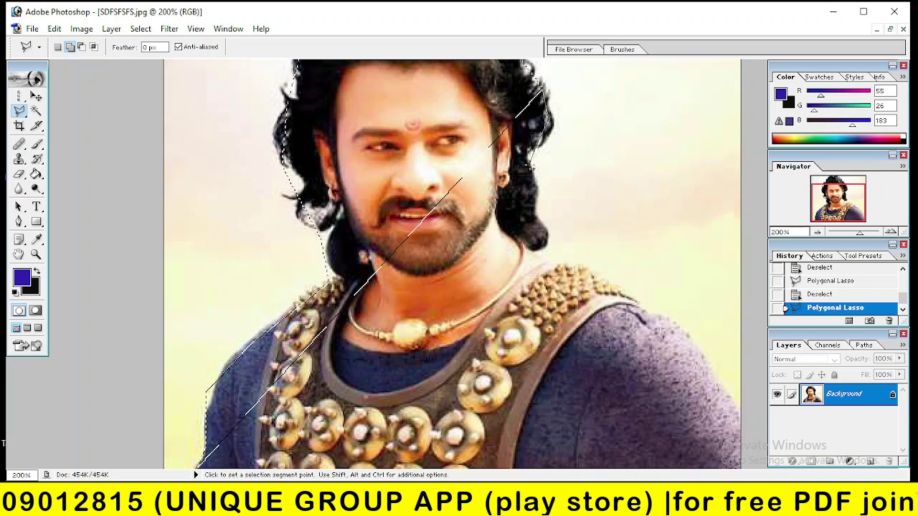
pyautogui.click(535, 179)
pyautogui.click(536, 215)
pyautogui.click(547, 243)
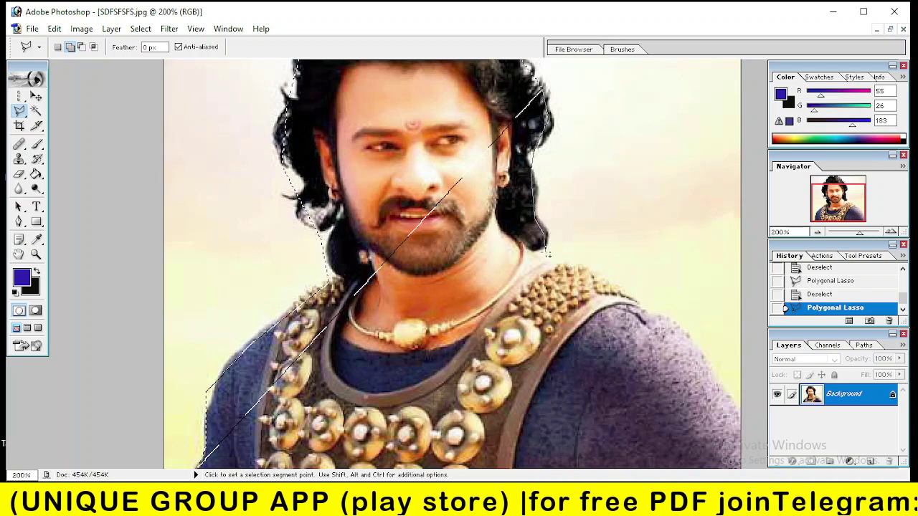
# - Carry the outline across the right shoulder to the photo's bottom and close it, adding the shoulder area
pyautogui.click(574, 264)
pyautogui.click(649, 300)
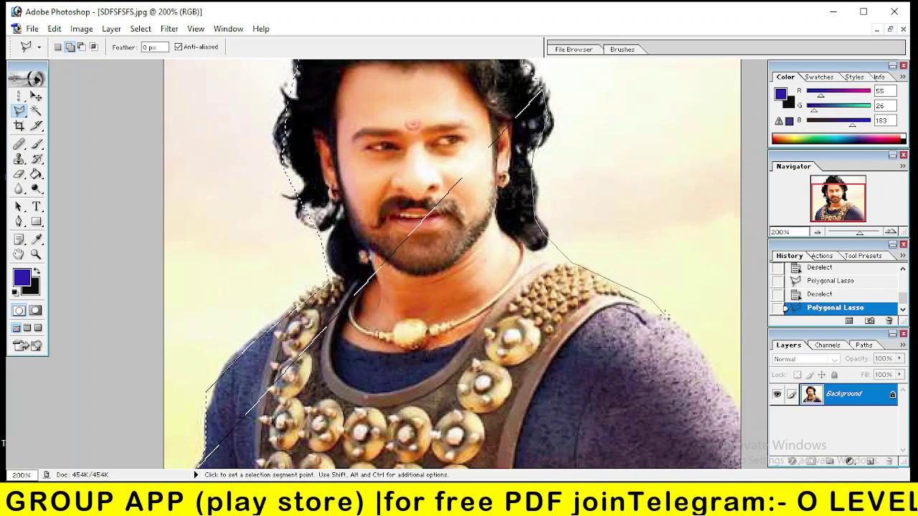
pyautogui.click(664, 315)
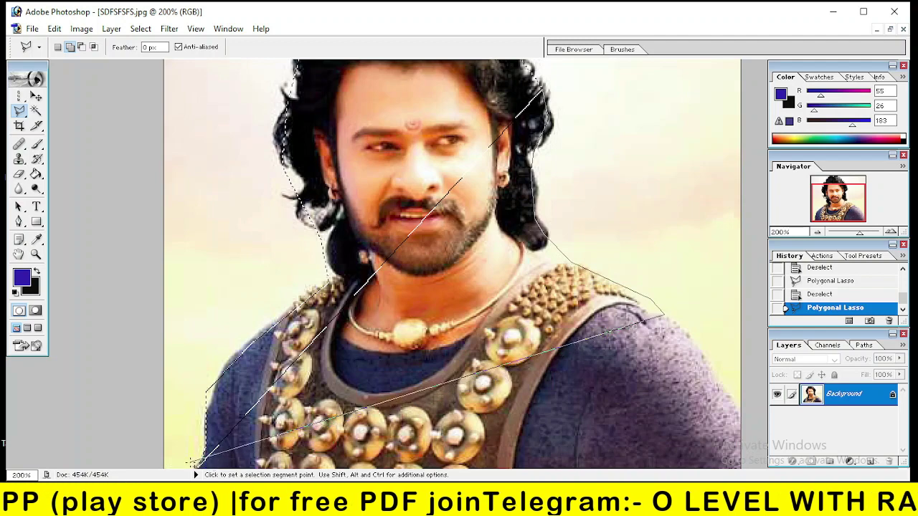
pyautogui.click(274, 441)
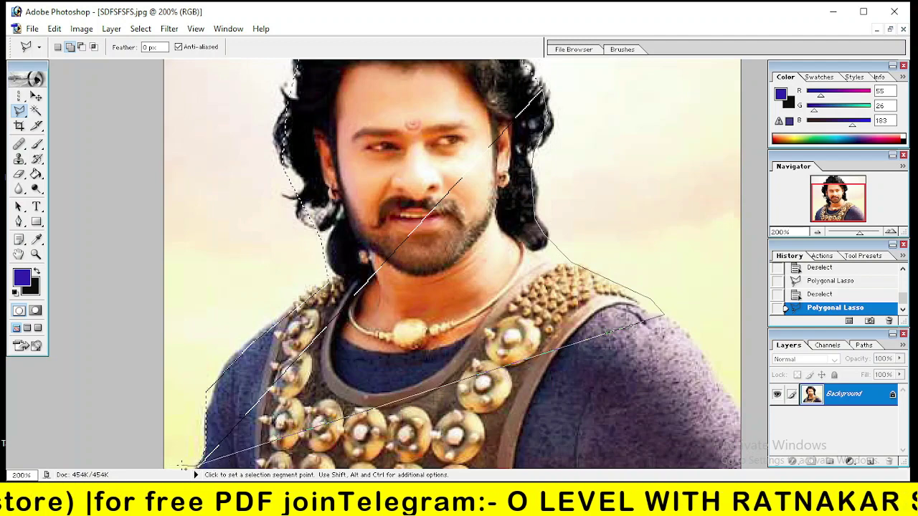
pyautogui.click(197, 464)
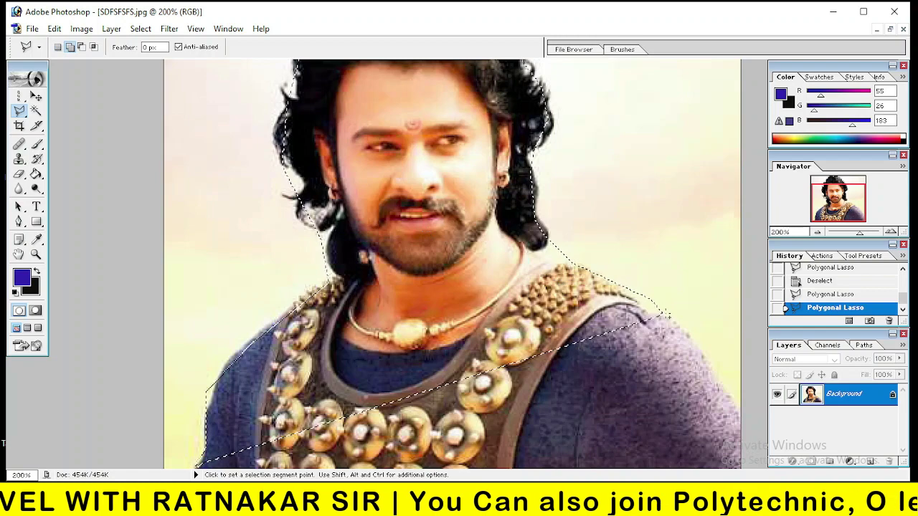
pyautogui.click(666, 316)
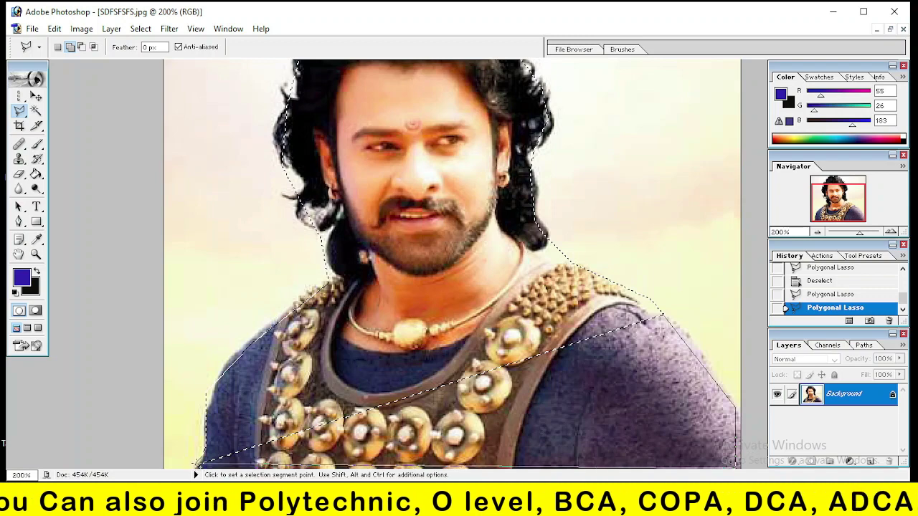
pyautogui.click(196, 462)
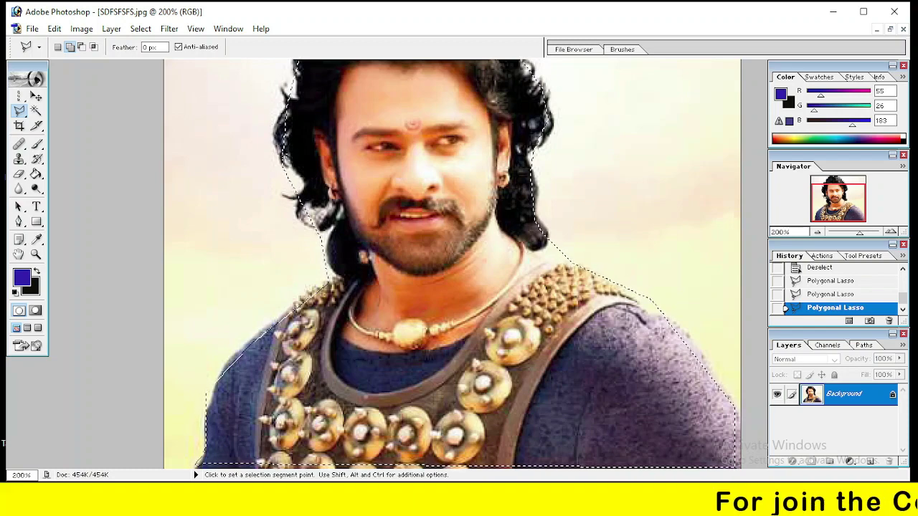
# - Switch to Subtract from selection and pan up to bring the hair top into view
pyautogui.click(81, 47)
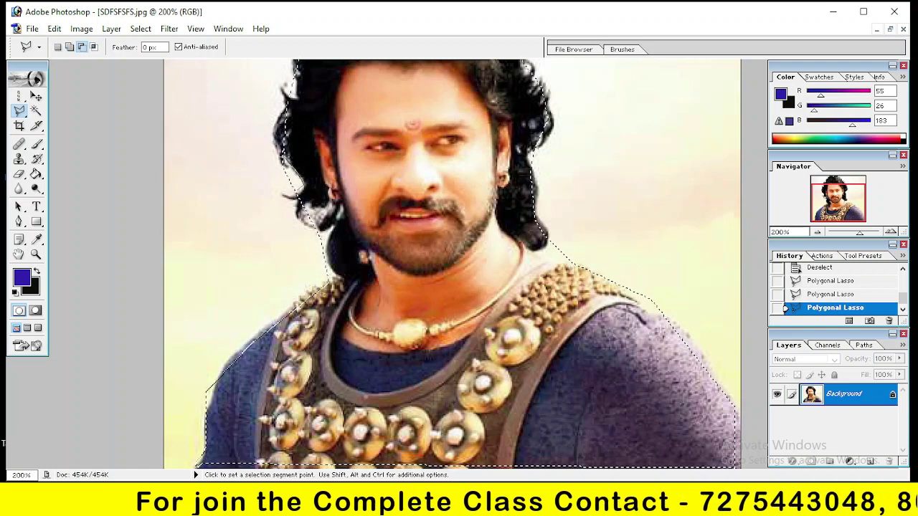
pyautogui.press('Return')
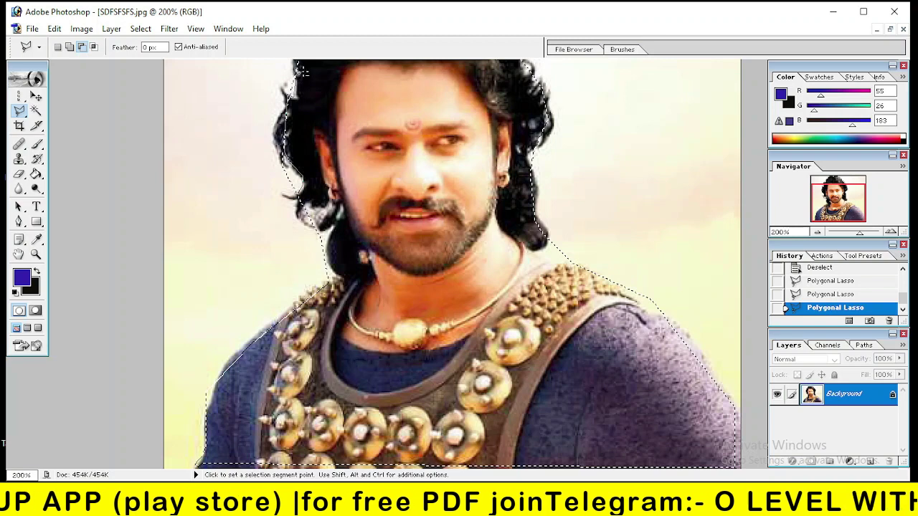
pyautogui.moveTo(332, 136); pyautogui.dragTo(353, 215)
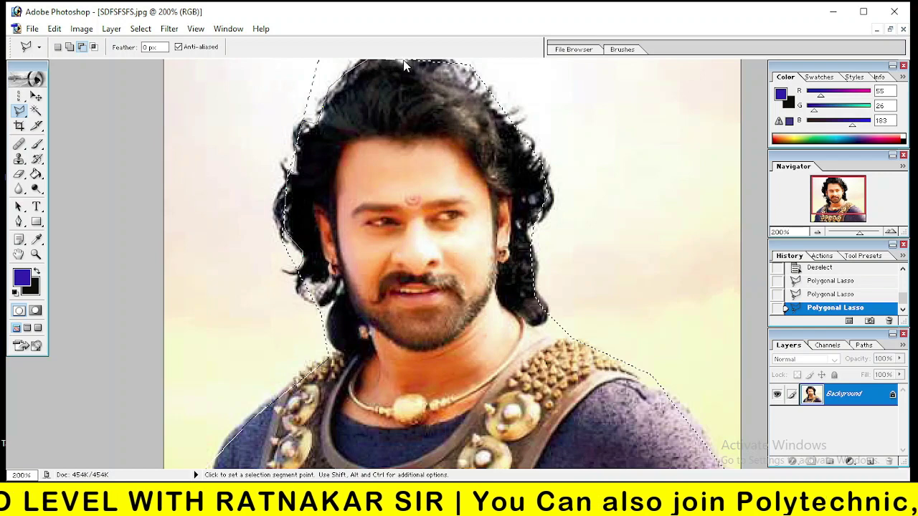
# - Cut the background right of the hair down to the photo's bottom-right corner out of the selection
pyautogui.click(467, 68)
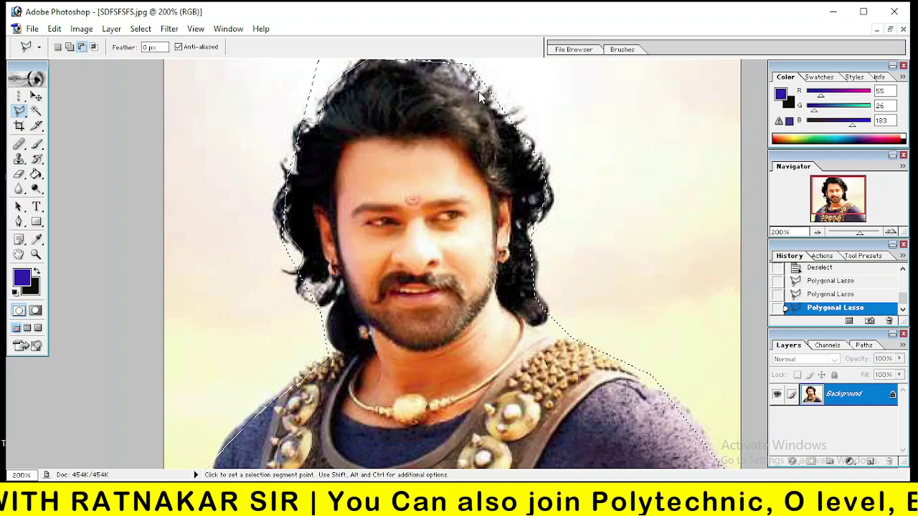
pyautogui.click(516, 118)
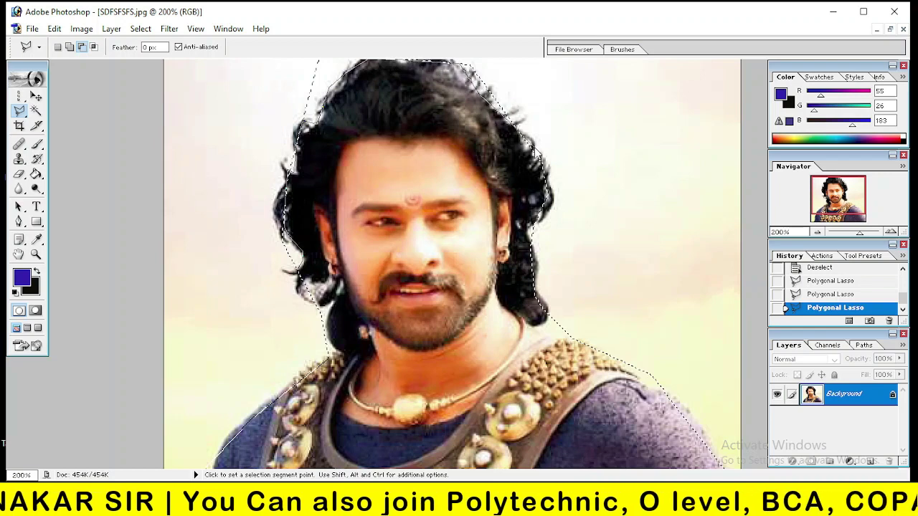
pyautogui.click(552, 185)
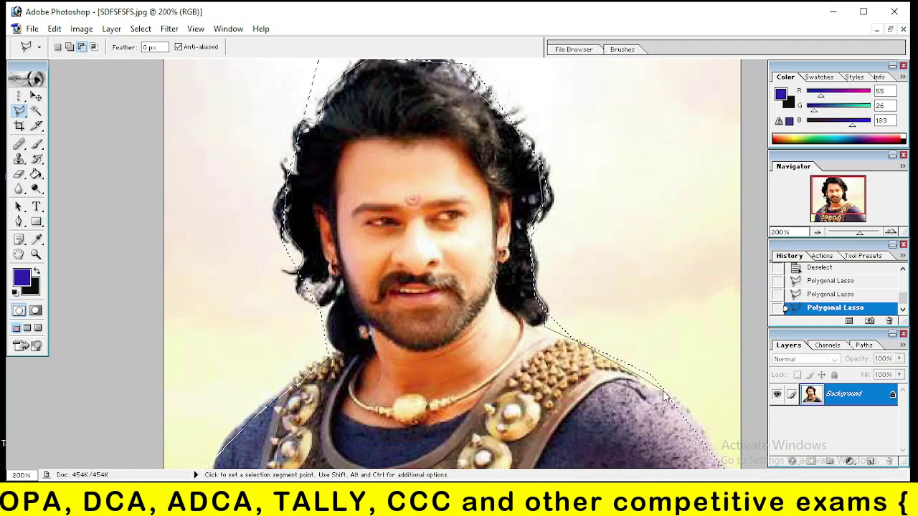
pyautogui.click(722, 467)
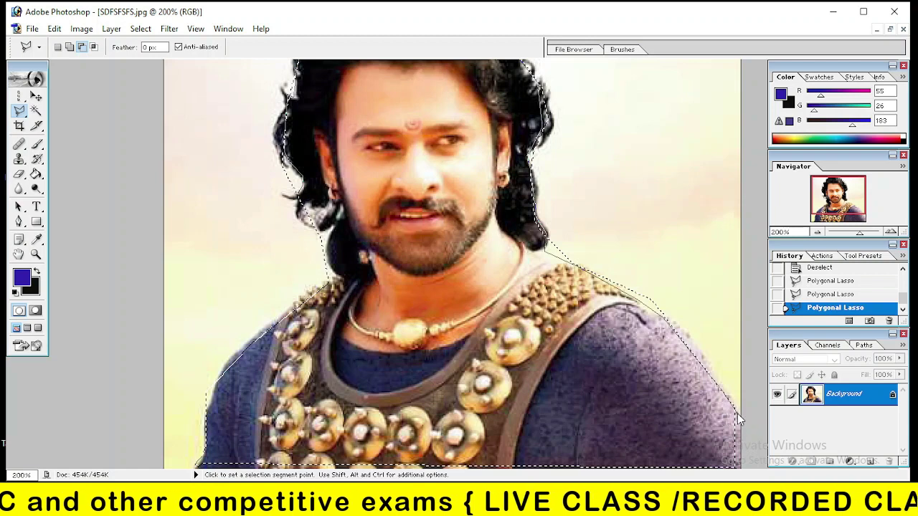
pyautogui.click(740, 413)
pyautogui.click(740, 461)
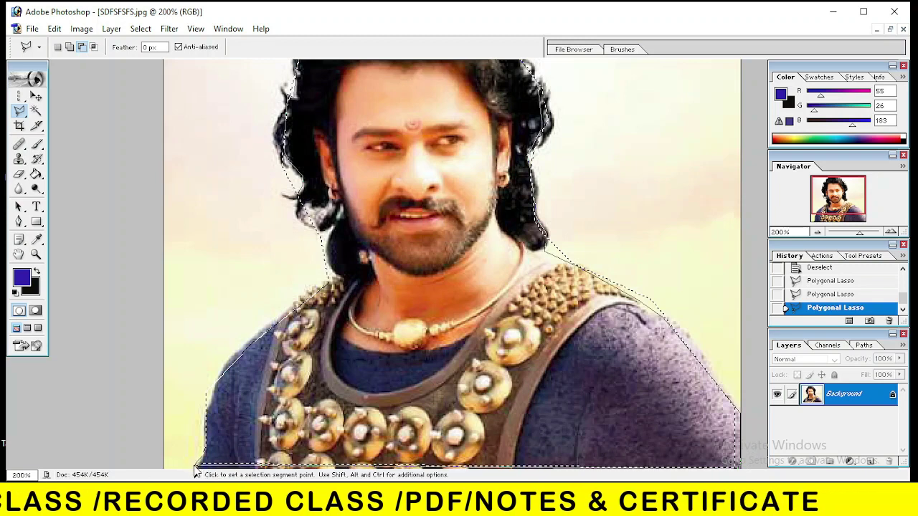
pyautogui.click(196, 472)
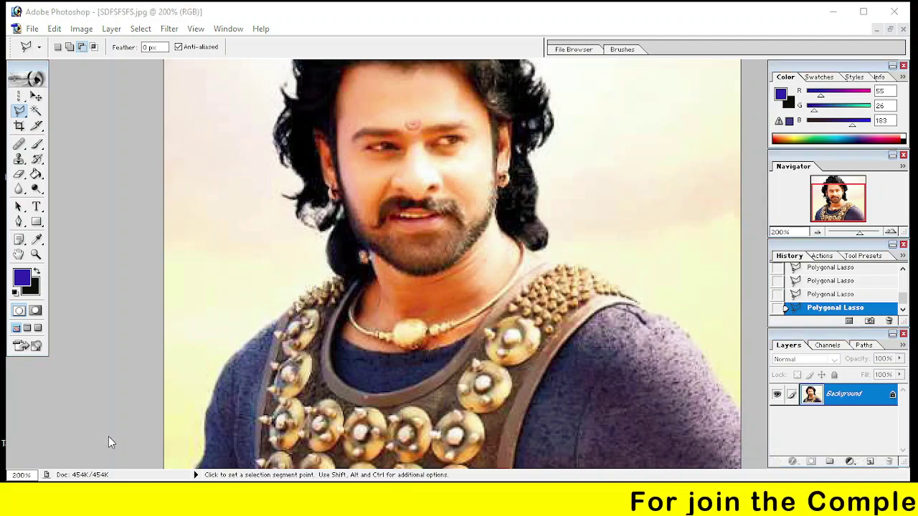
# - Trace a subtraction cut up the left side of the neck toward the hair, then zoom out
pyautogui.press('super')
pyautogui.press('Escape')
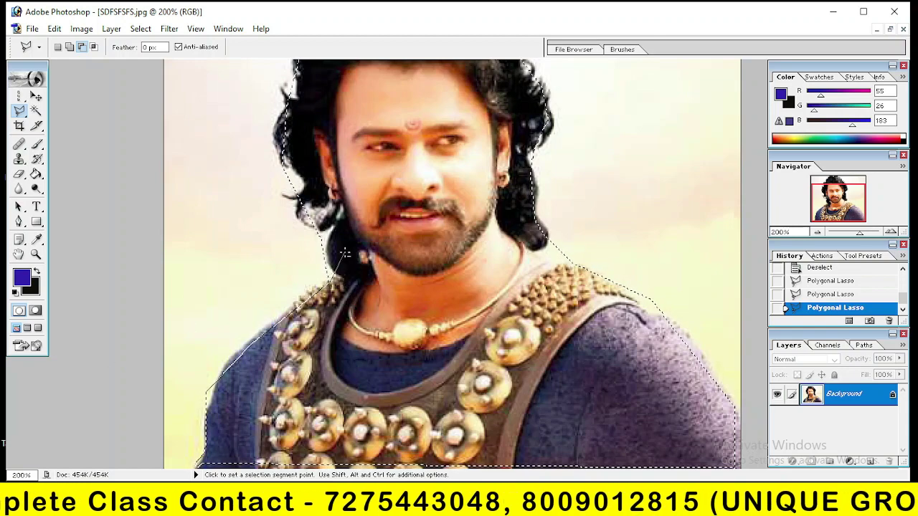
pyautogui.click(350, 248)
pyautogui.click(333, 192)
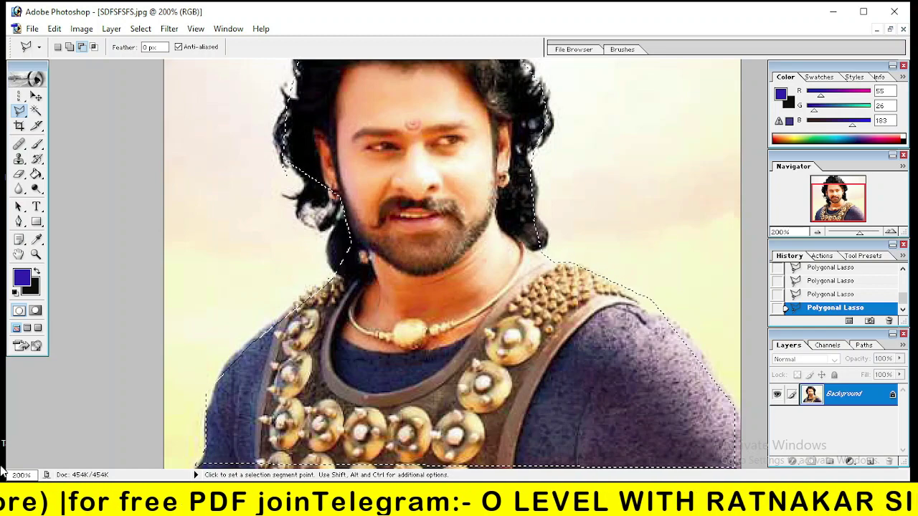
pyautogui.scroll(3, 279, 266)
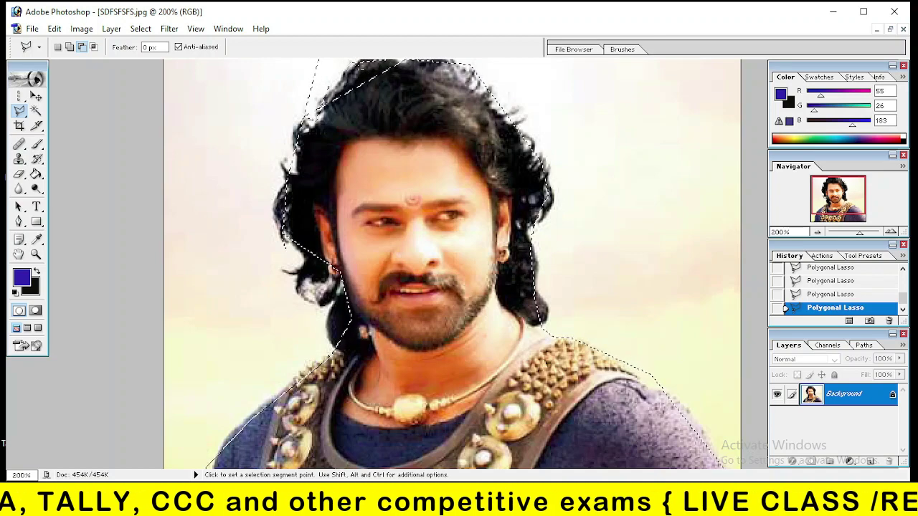
pyautogui.hotkey('ctrl', '-')
pyautogui.hotkey('ctrl', '-')
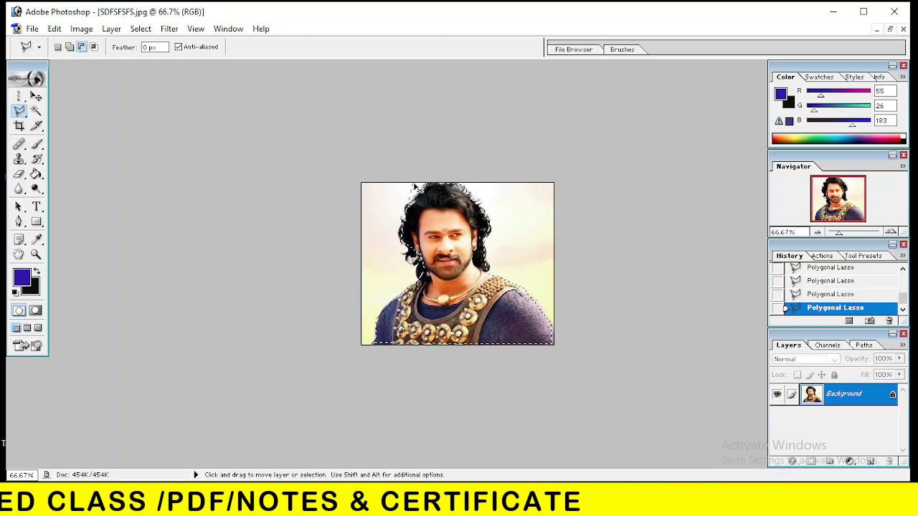
# - Zoom the document back in to 200% with Ctrl++
pyautogui.hotkey('ctrl', '+')
pyautogui.hotkey('ctrl', '+')
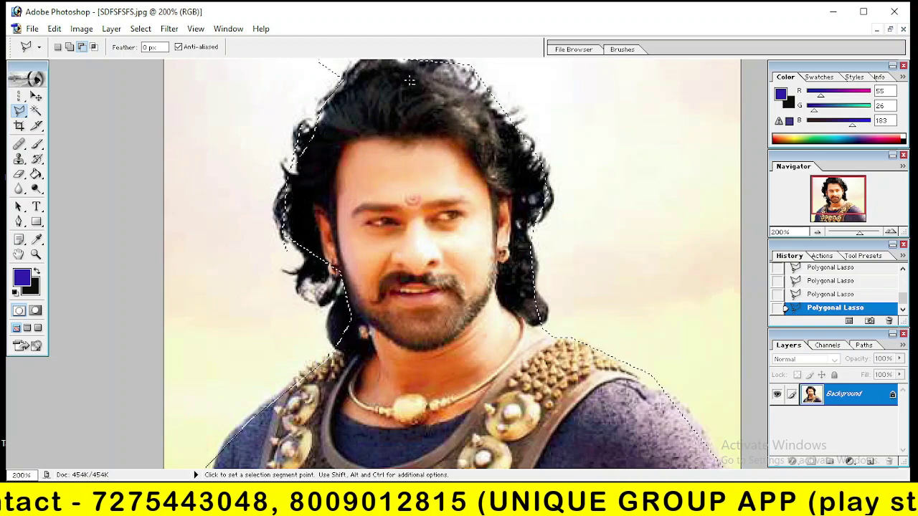
# - Scroll down the canvas and switch the Polygonal Lasso to Subtract from selection
pyautogui.scroll(-1, 333, 378)
pyautogui.scroll(-3, 334, 377)
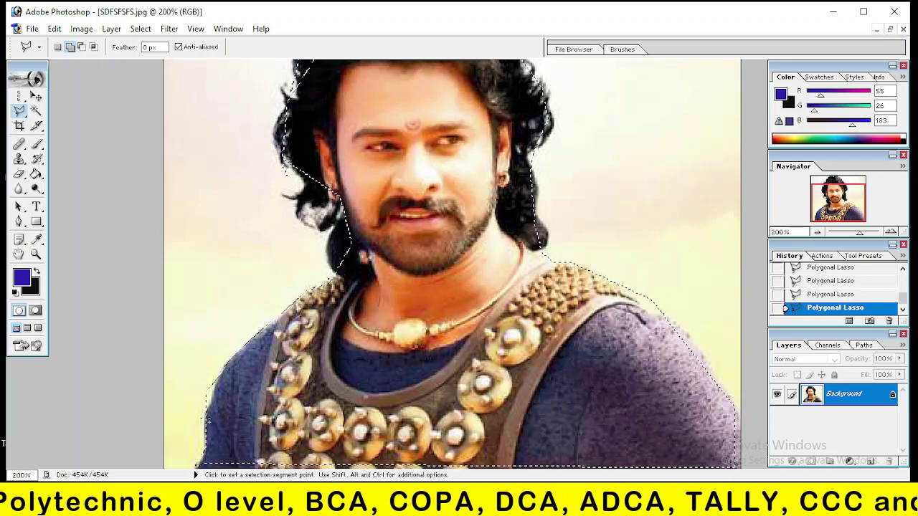
pyautogui.click(81, 47)
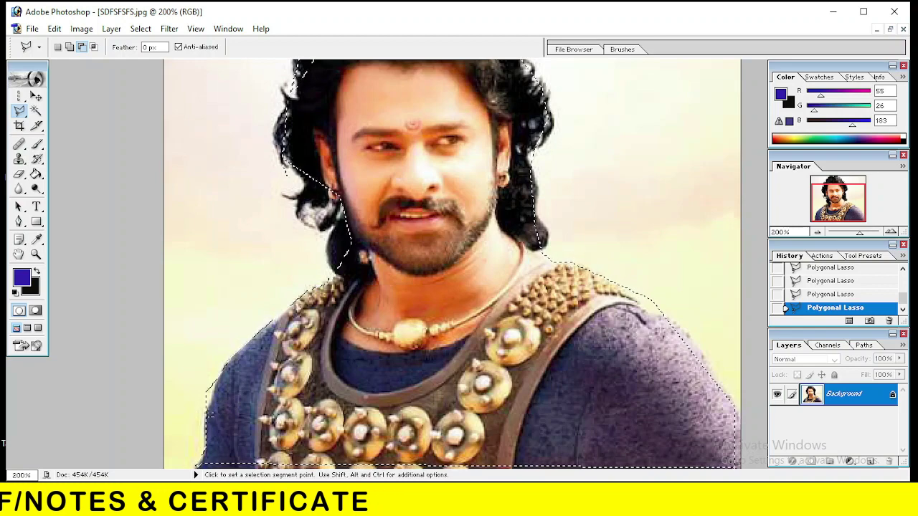
# - Zoom to 300% and scroll down to the lower chest and the selection's bottom edge
pyautogui.hotkey('ctrl', '+')
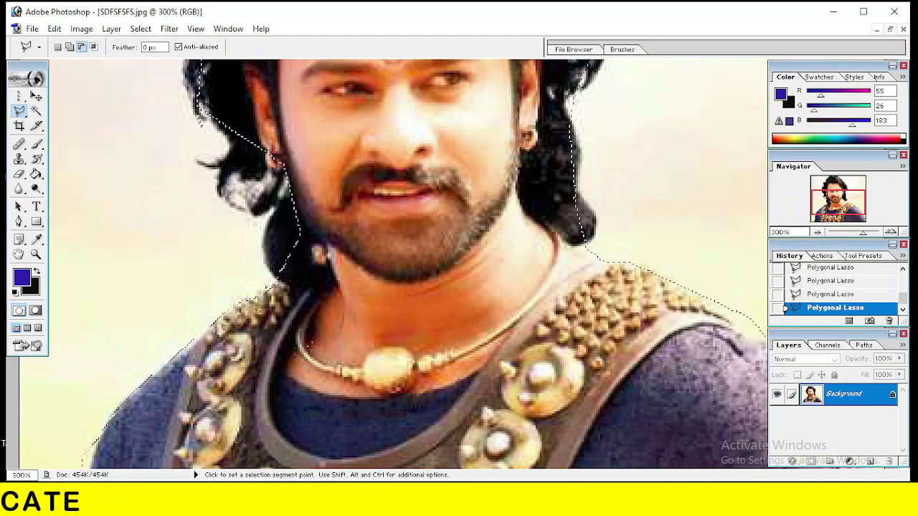
pyautogui.scroll(-3, 409, 265)
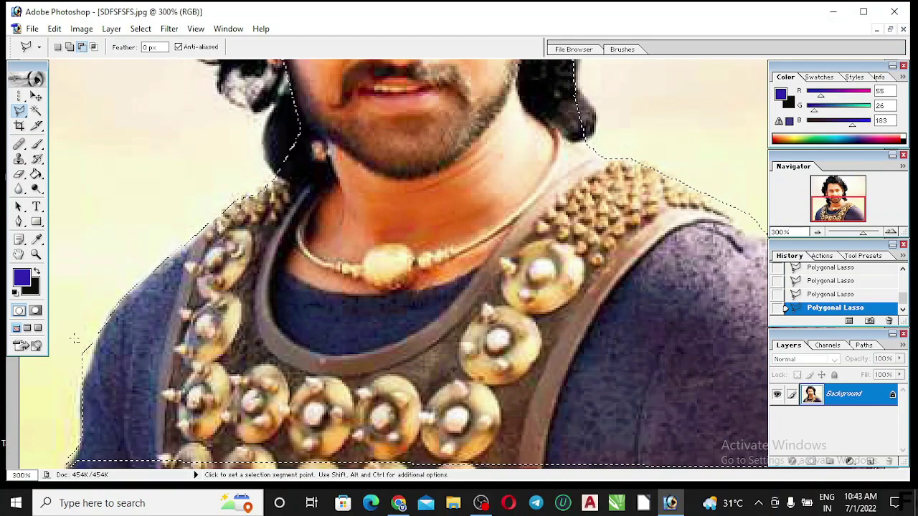